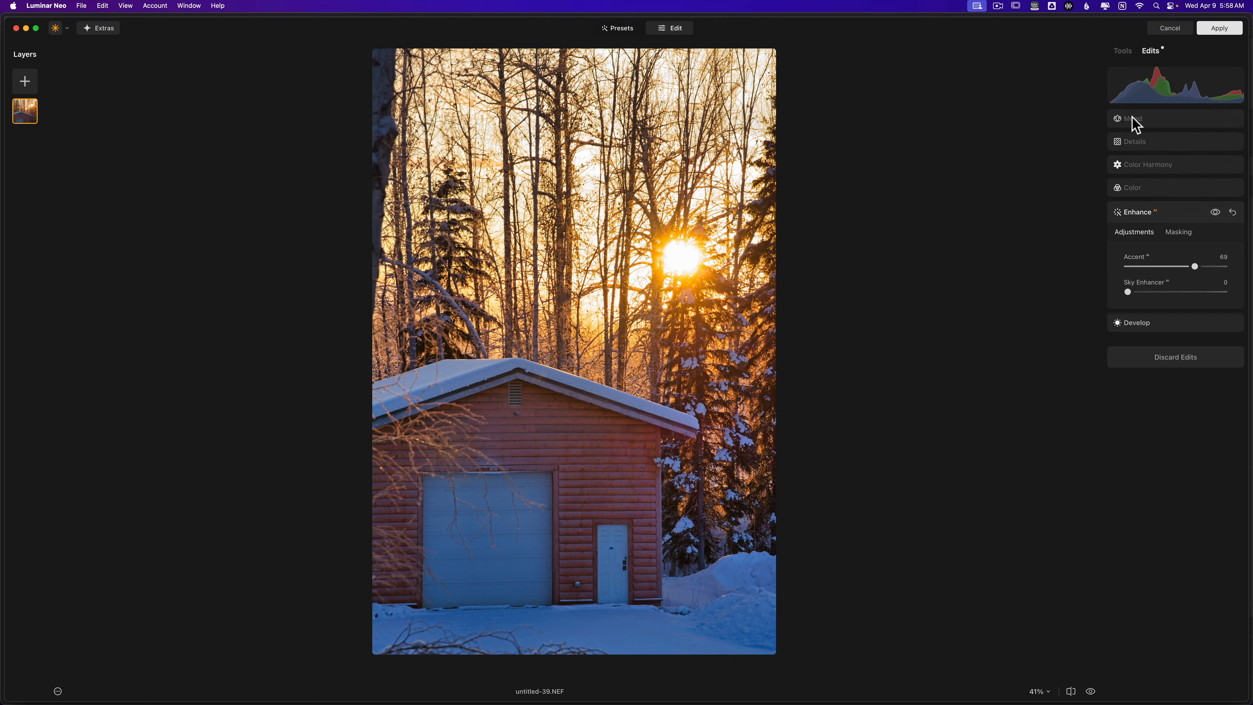
pyautogui.click(1182, 165)
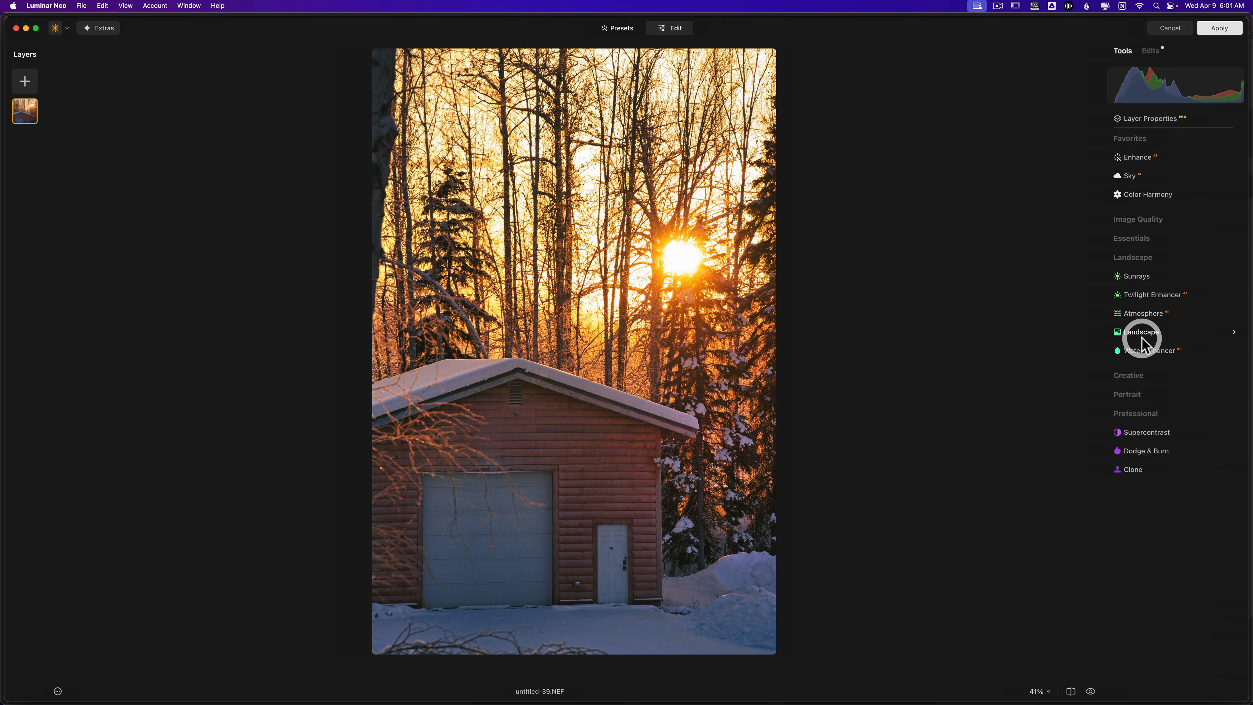
pyautogui.click(1140, 335)
pyautogui.moveTo(1128, 395); pyautogui.dragTo(1154, 395)
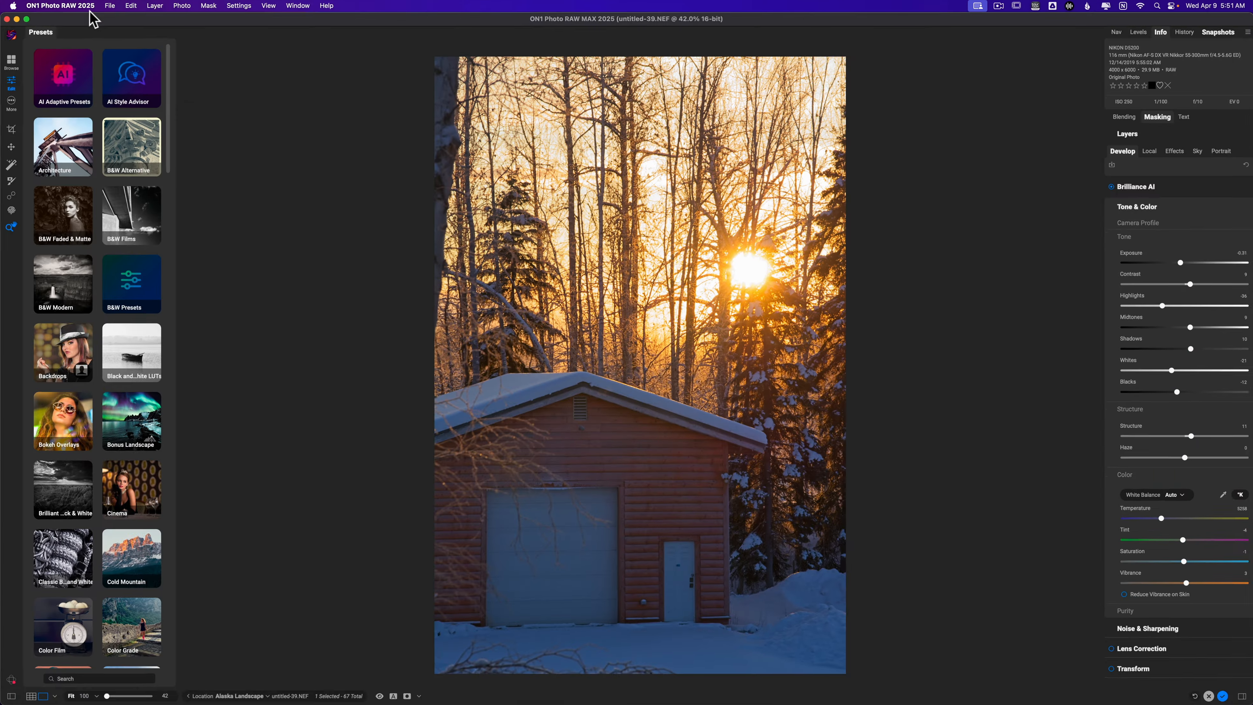
# Review the plug-in preferences, including the third-party plugin folder settings, and close the preferences.
pyautogui.click(79, 6)
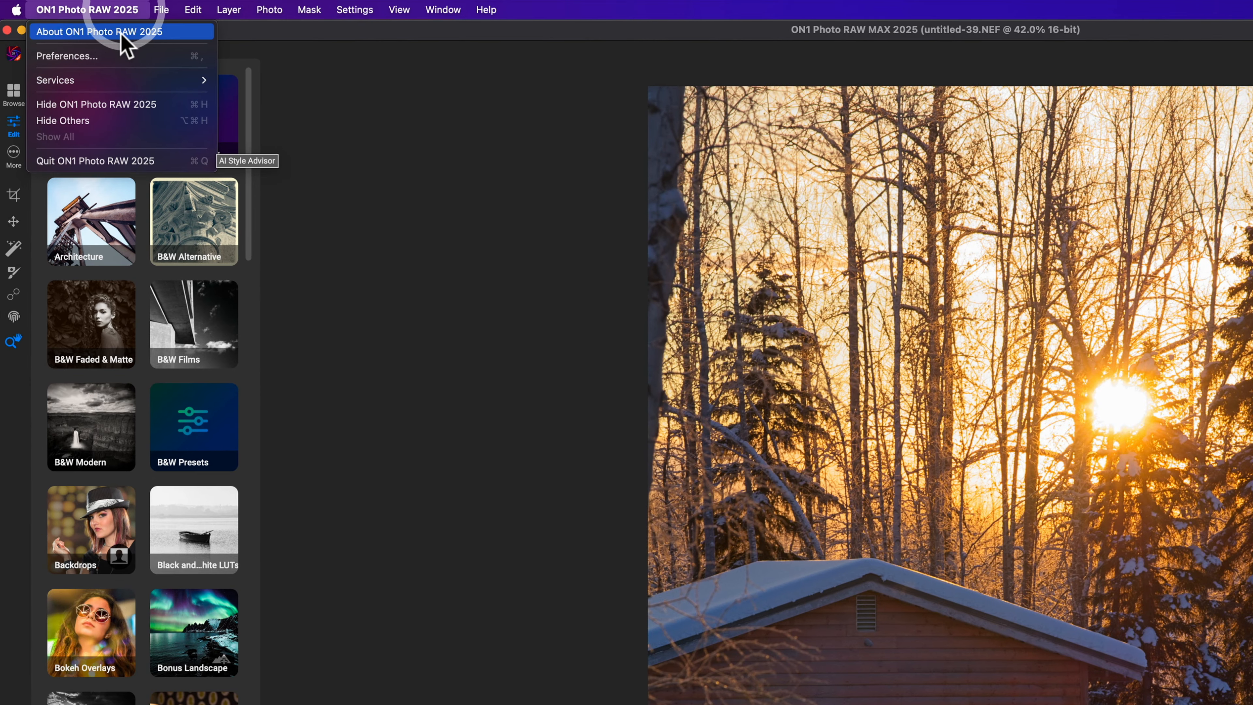
pyautogui.click(117, 60)
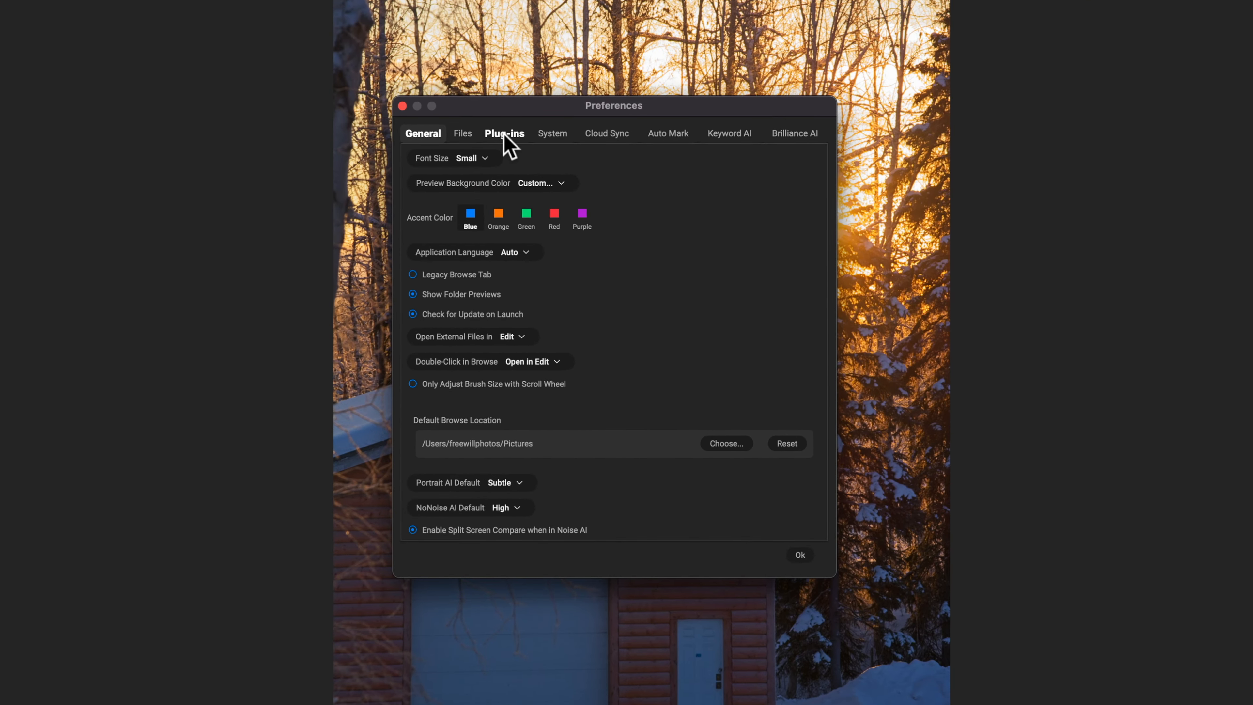
pyautogui.click(504, 134)
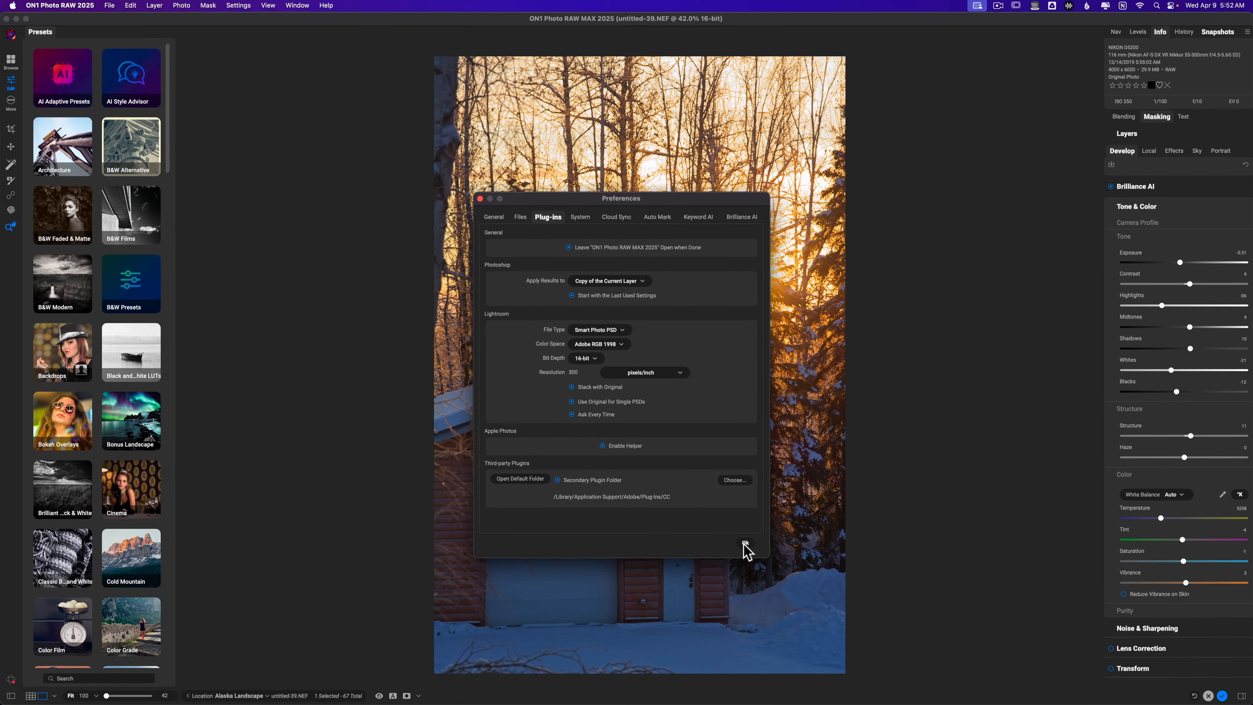
pyautogui.click(796, 623)
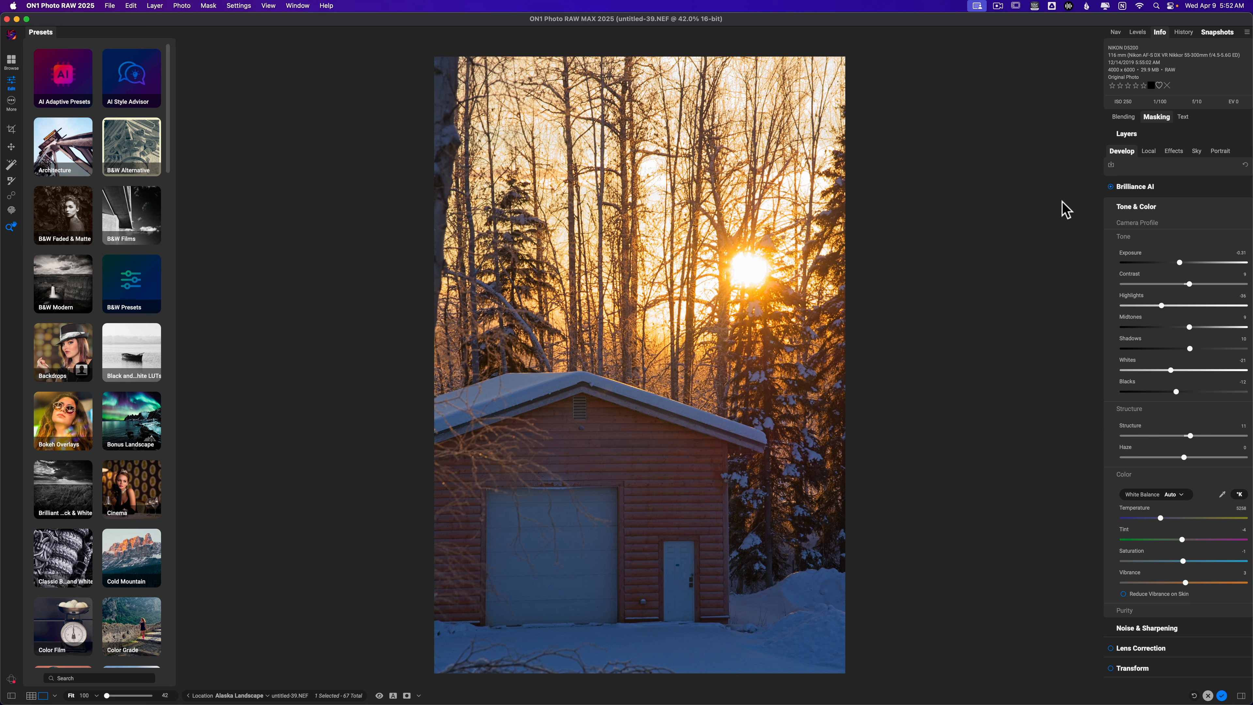
# Compare the photo with and without its edits and check its Local adjustments before returning to the Develop settings.
pyautogui.press('\\')
pyautogui.press('\\')
pyautogui.press('\\')
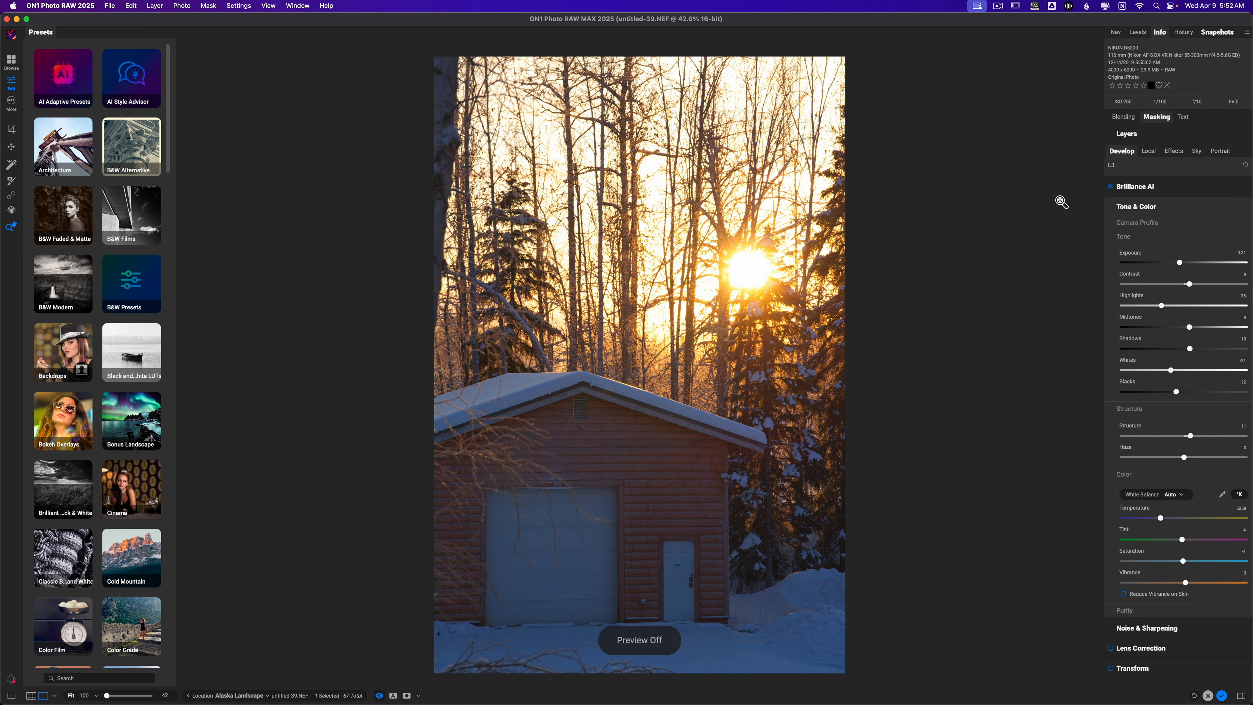
pyautogui.press('\\')
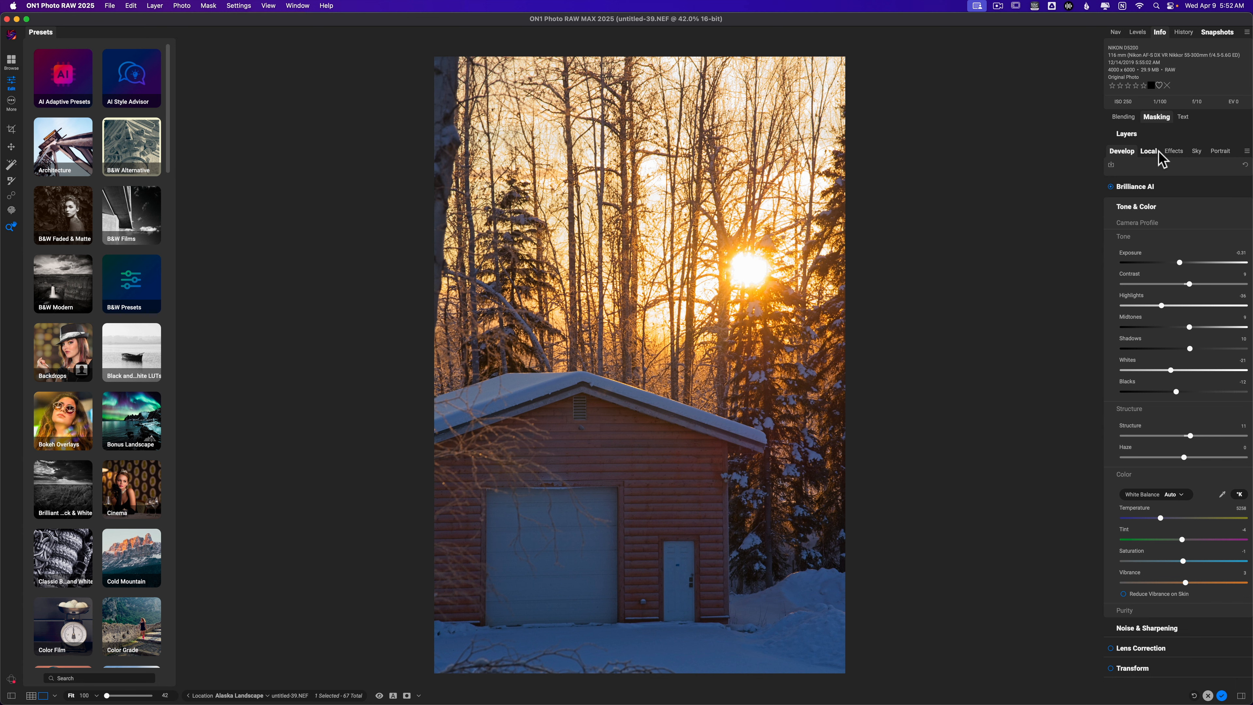
pyautogui.click(1148, 151)
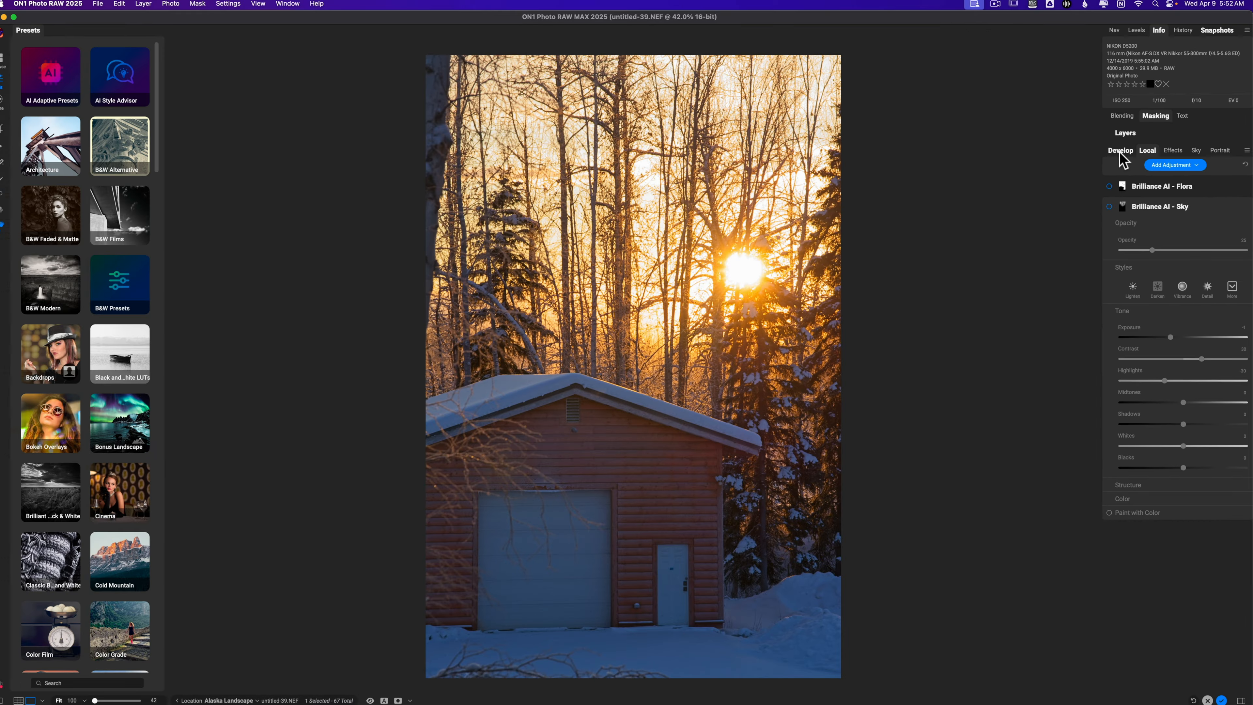
pyautogui.click(1120, 151)
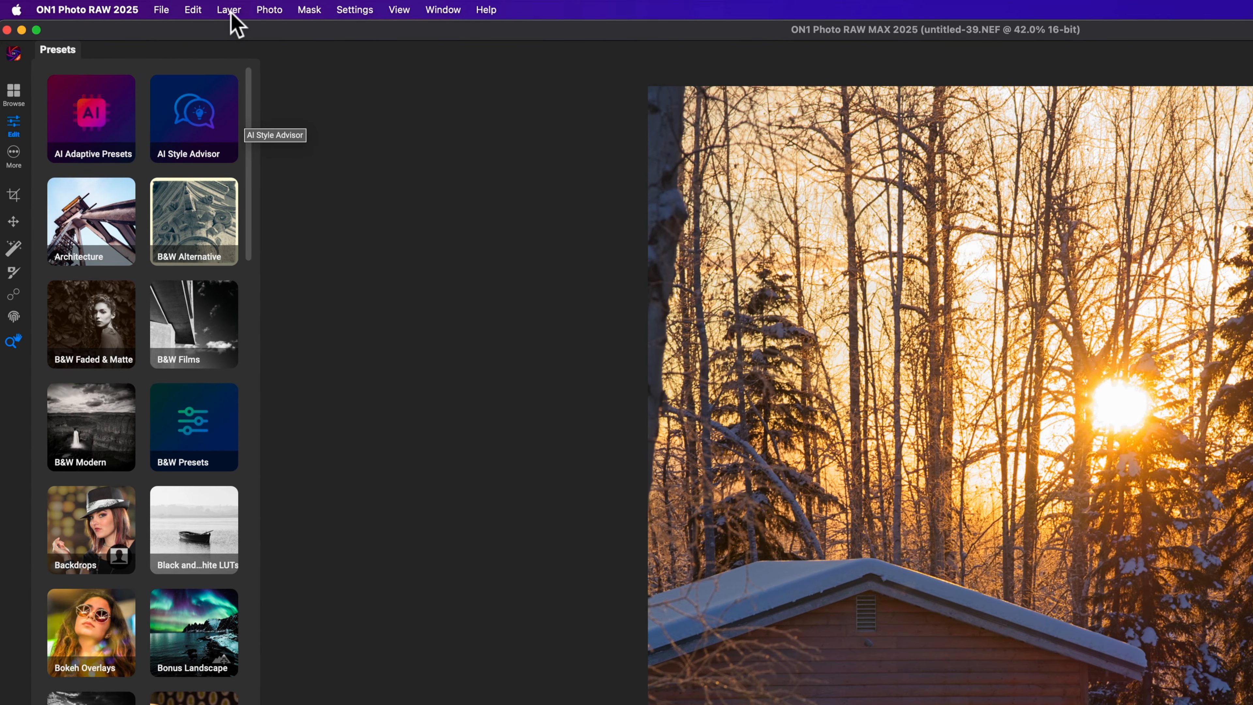
# Send the photo layer to Luminar Neo as a Skylum Software filter plug-in.
pyautogui.click(231, 13)
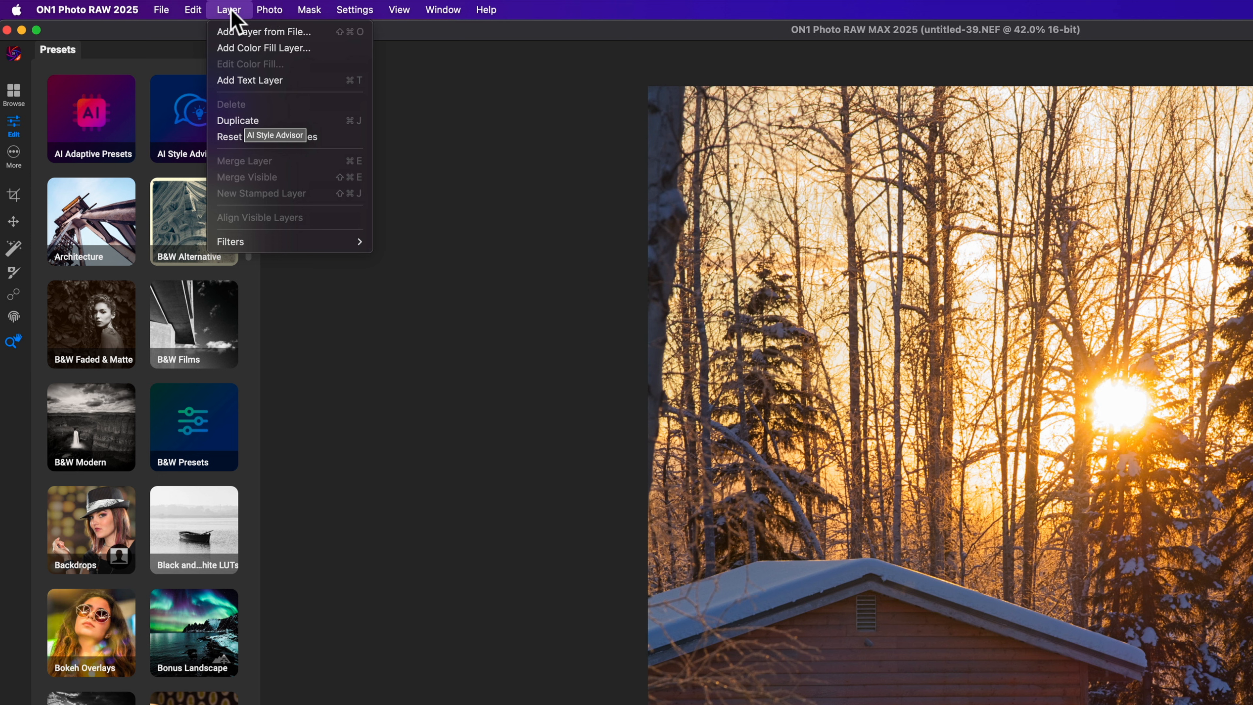
pyautogui.moveTo(272, 238)
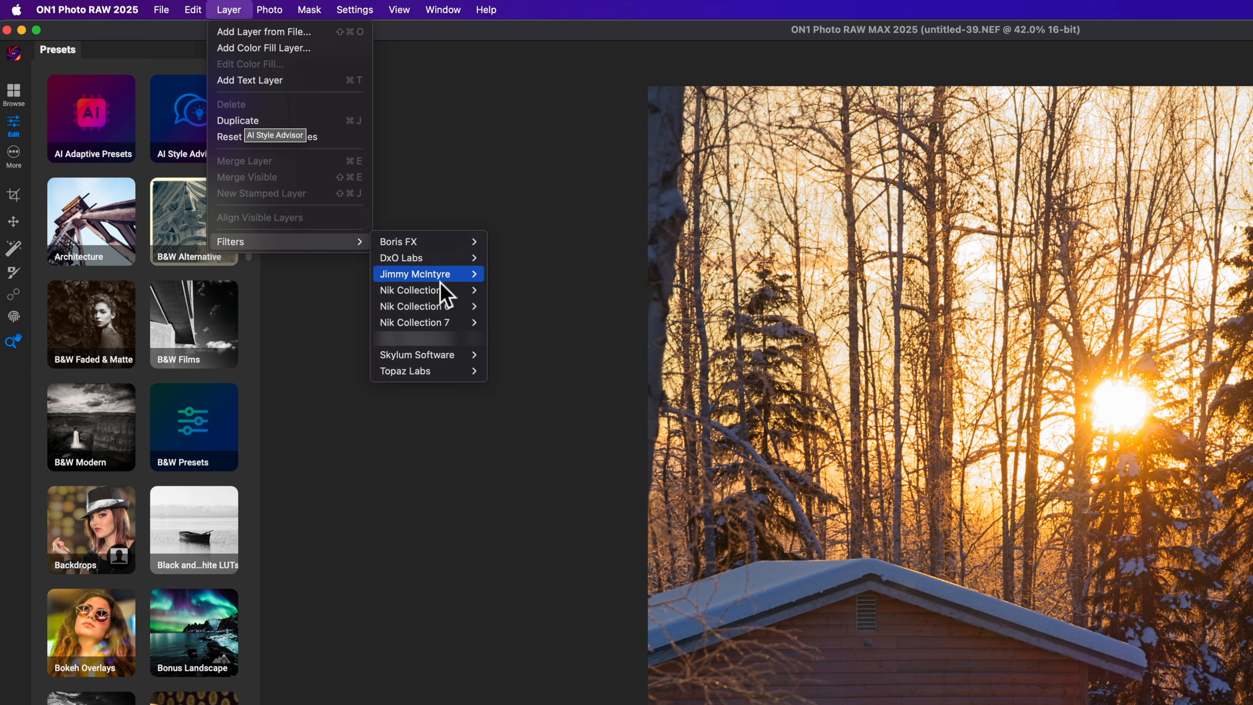
pyautogui.moveTo(449, 357)
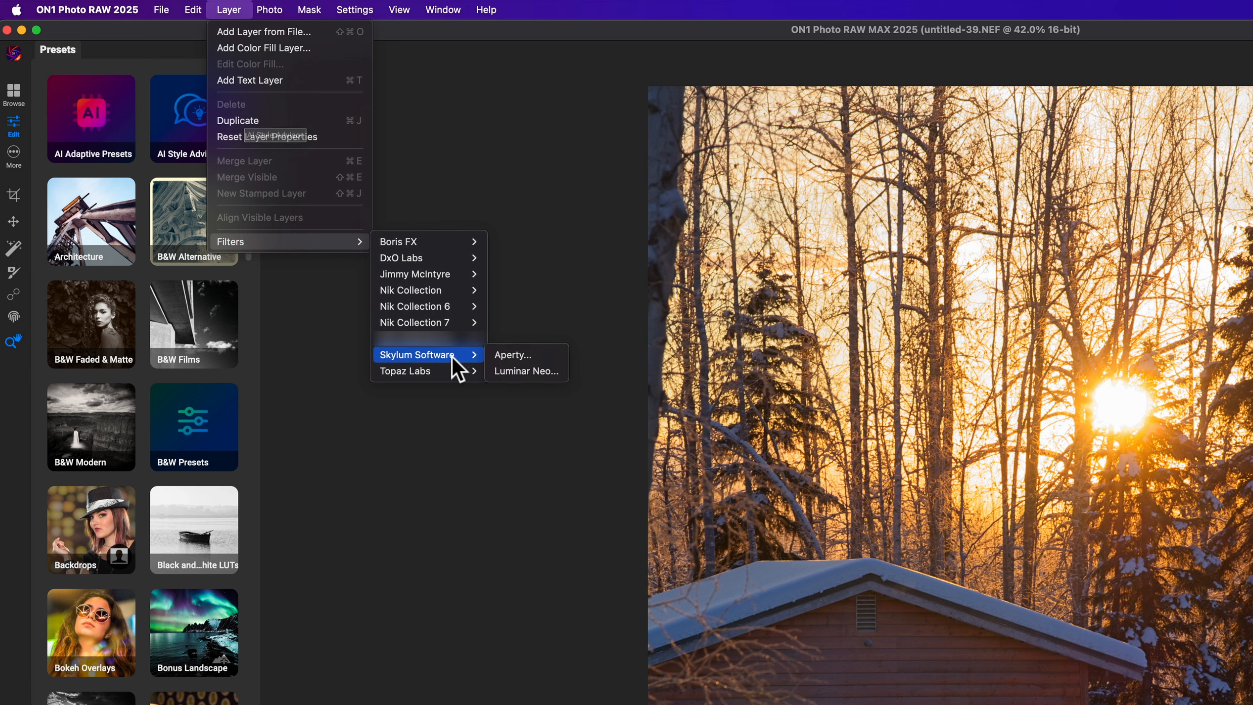
pyautogui.click(549, 377)
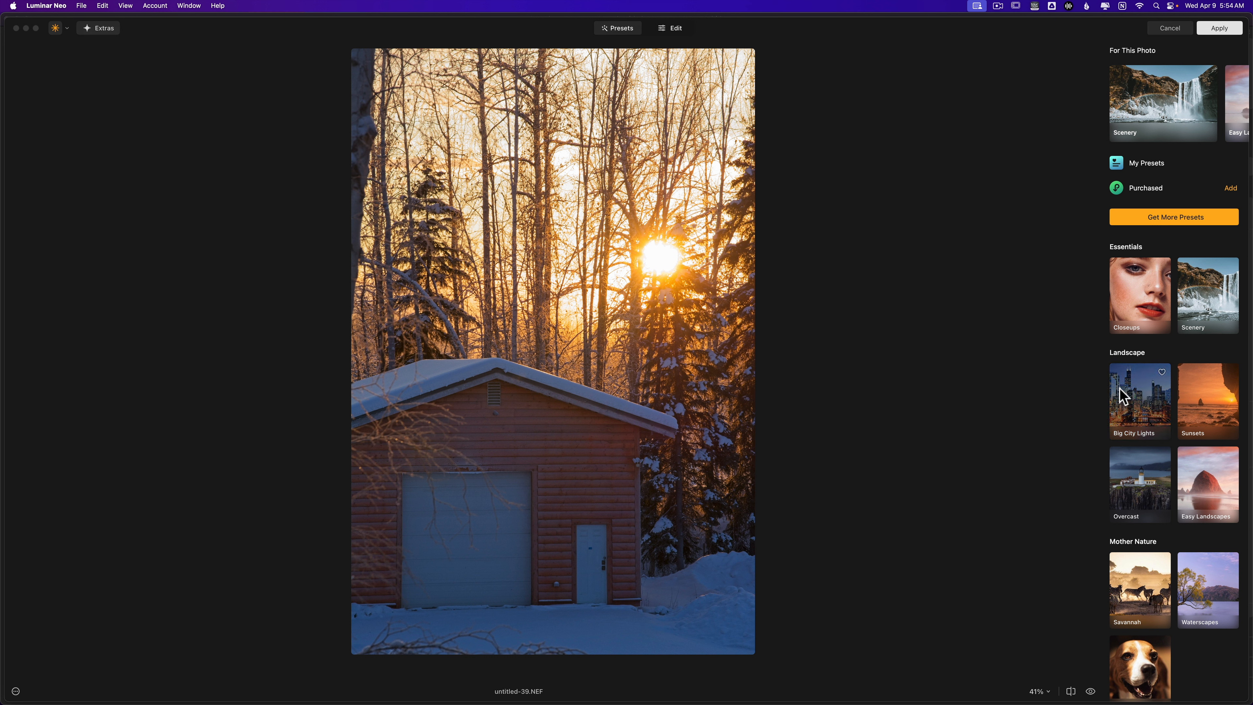
# Preview the Argent, Dream Film, Hyperdrive, Impact and Toscana presets from the Sunsets collection on the photo.
pyautogui.click(1204, 413)
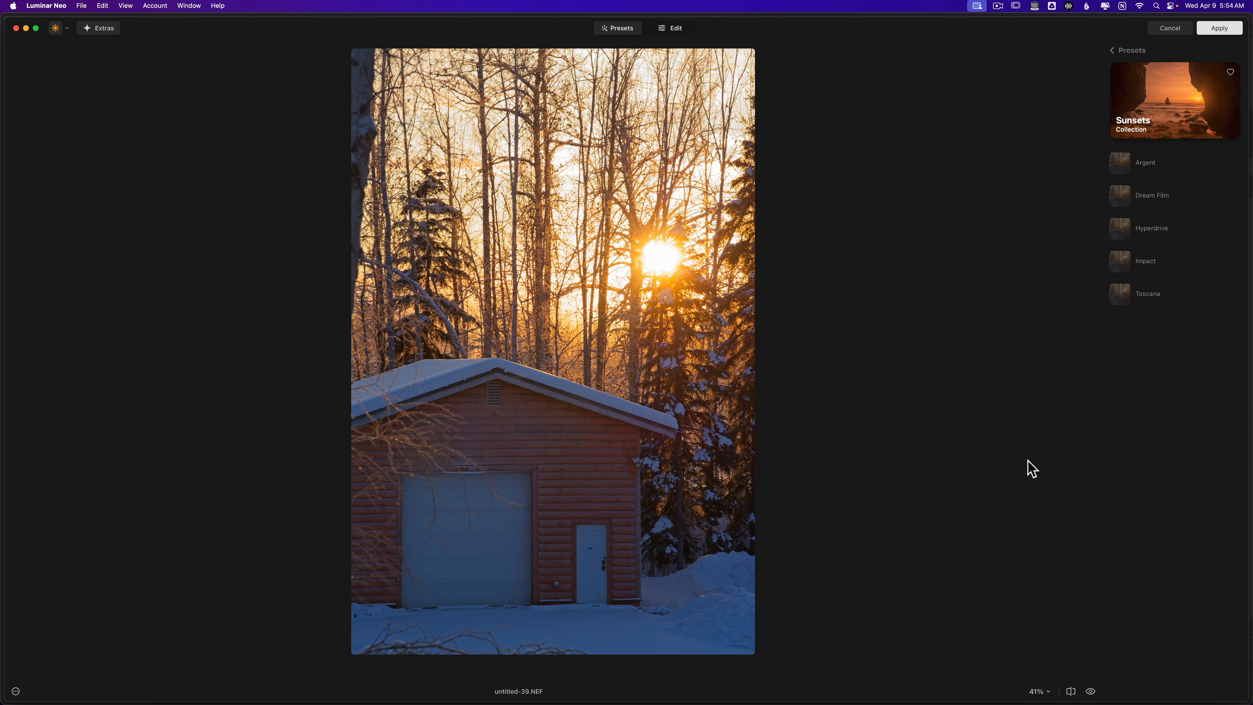
pyautogui.click(1126, 201)
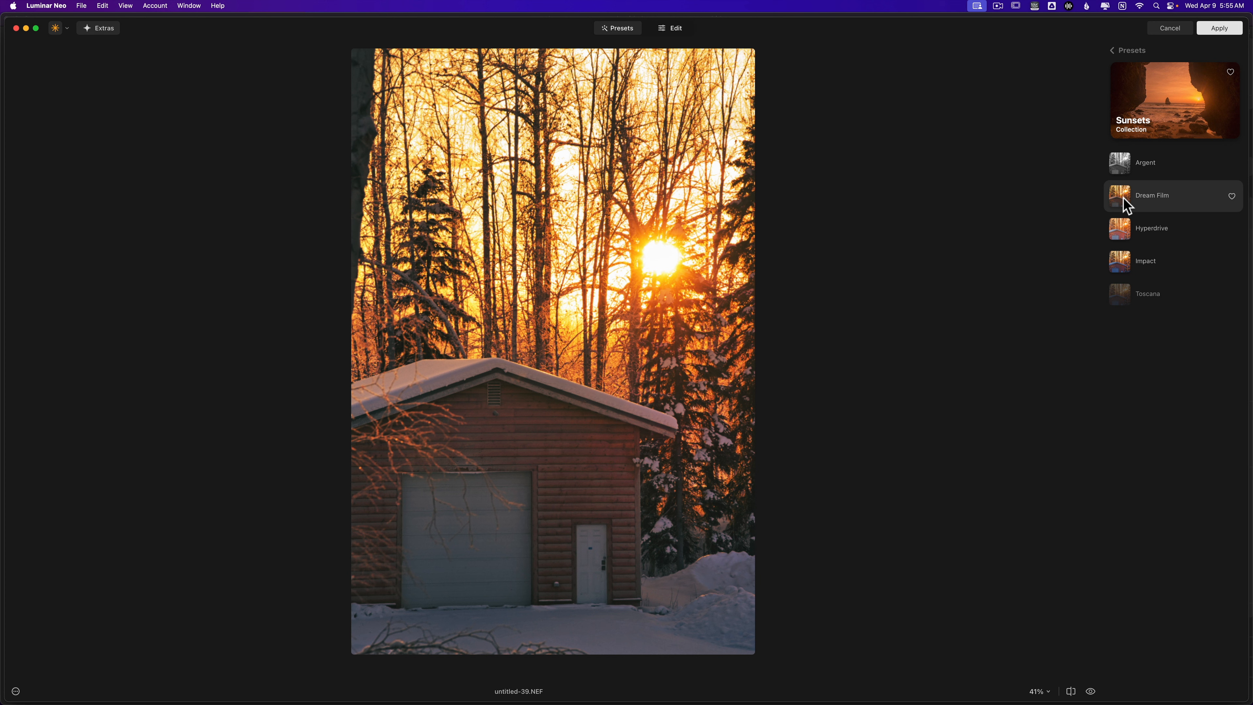
pyautogui.click(1120, 168)
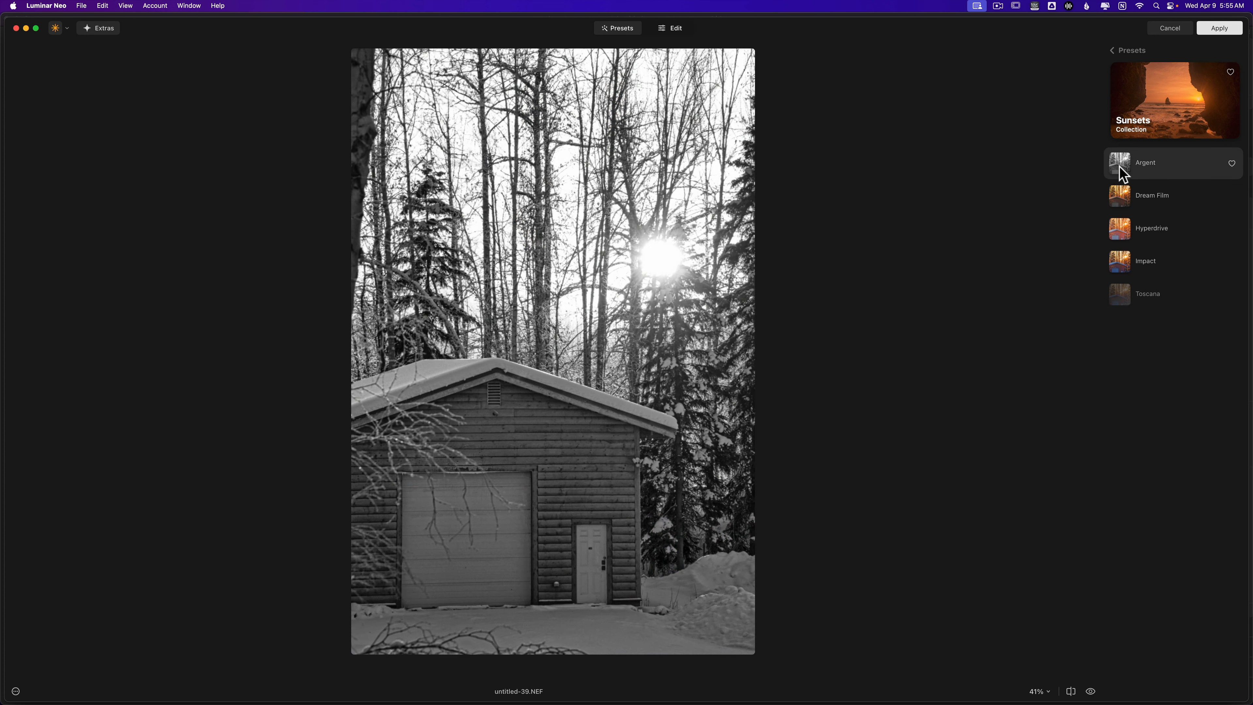
pyautogui.click(1117, 198)
pyautogui.click(1119, 229)
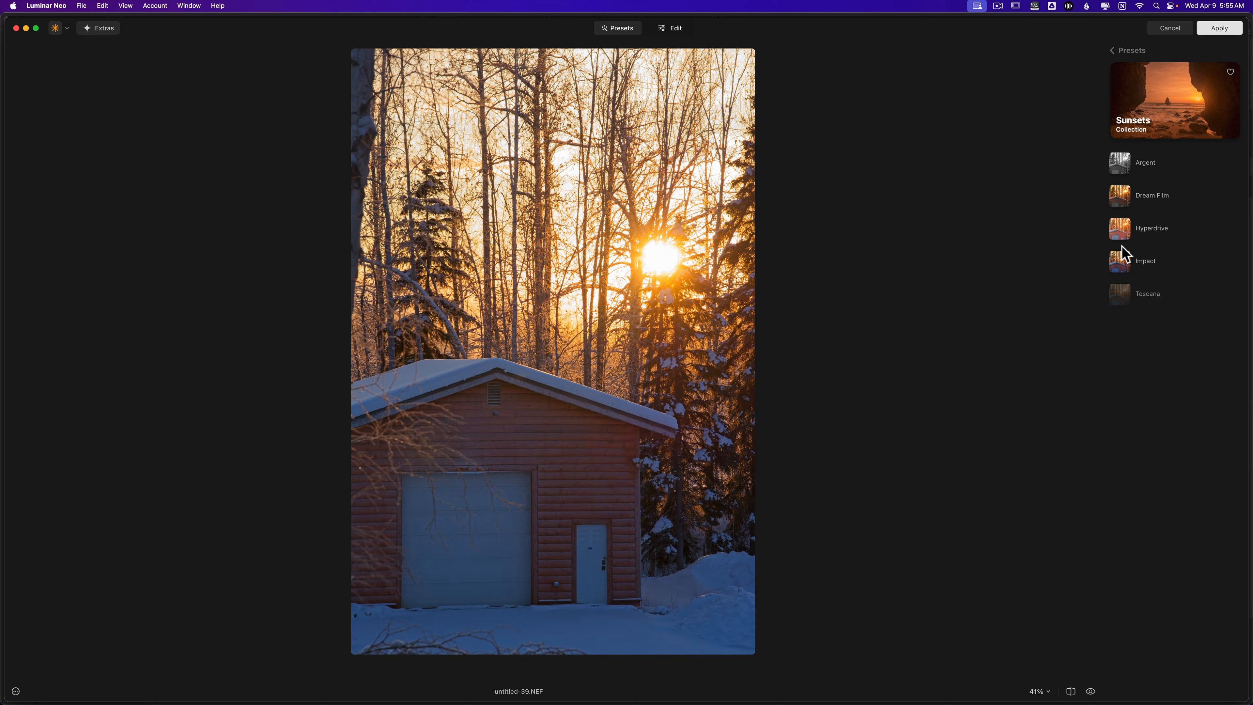
pyautogui.click(1122, 254)
pyautogui.click(1122, 291)
pyautogui.click(1123, 274)
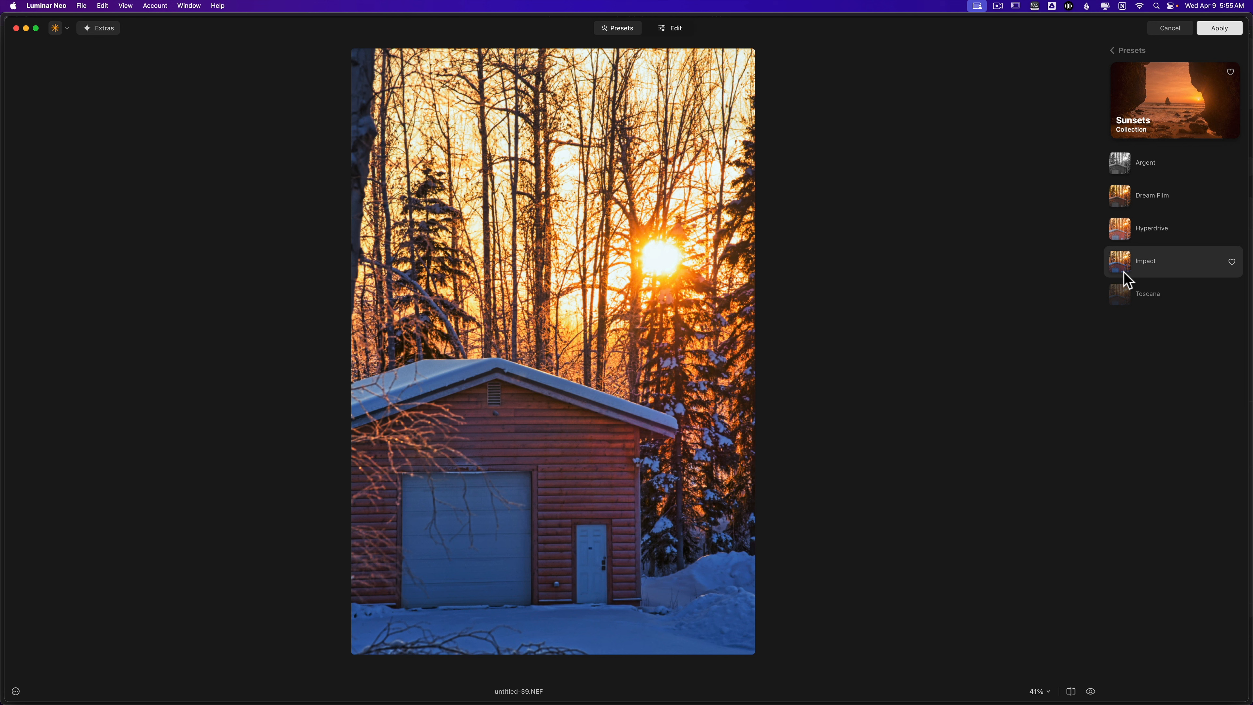
pyautogui.click(1126, 298)
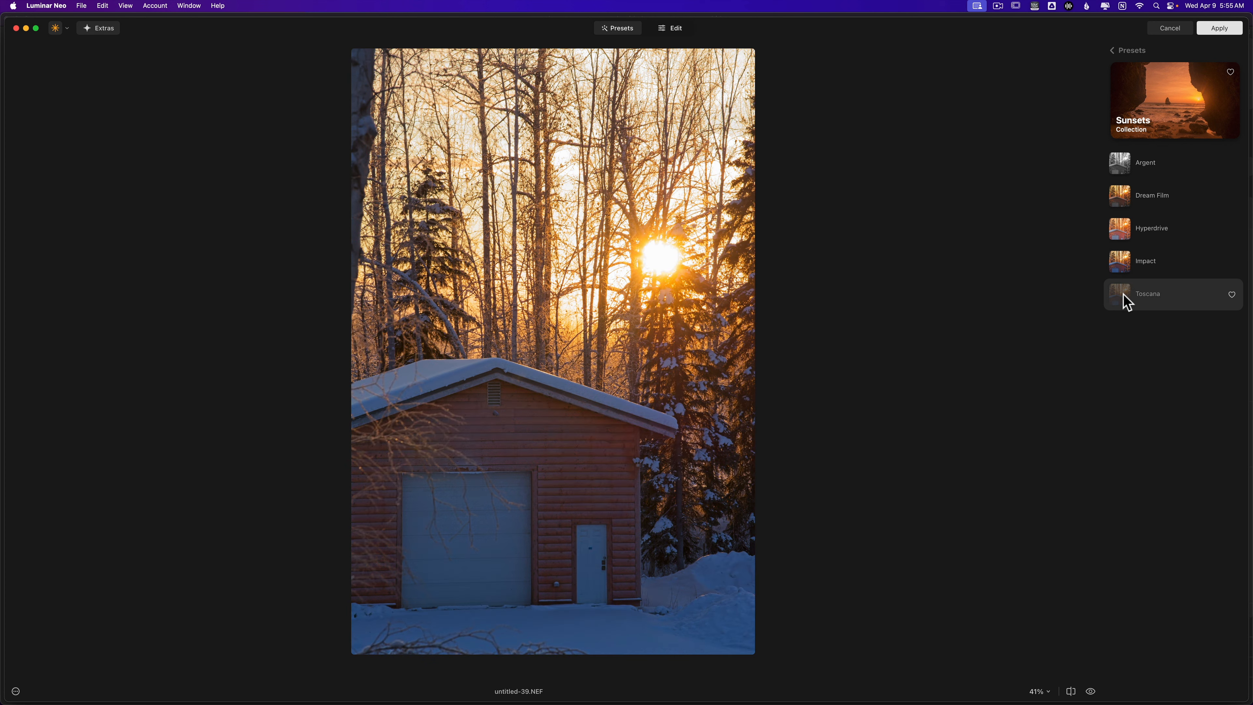
pyautogui.click(1127, 225)
pyautogui.click(1124, 194)
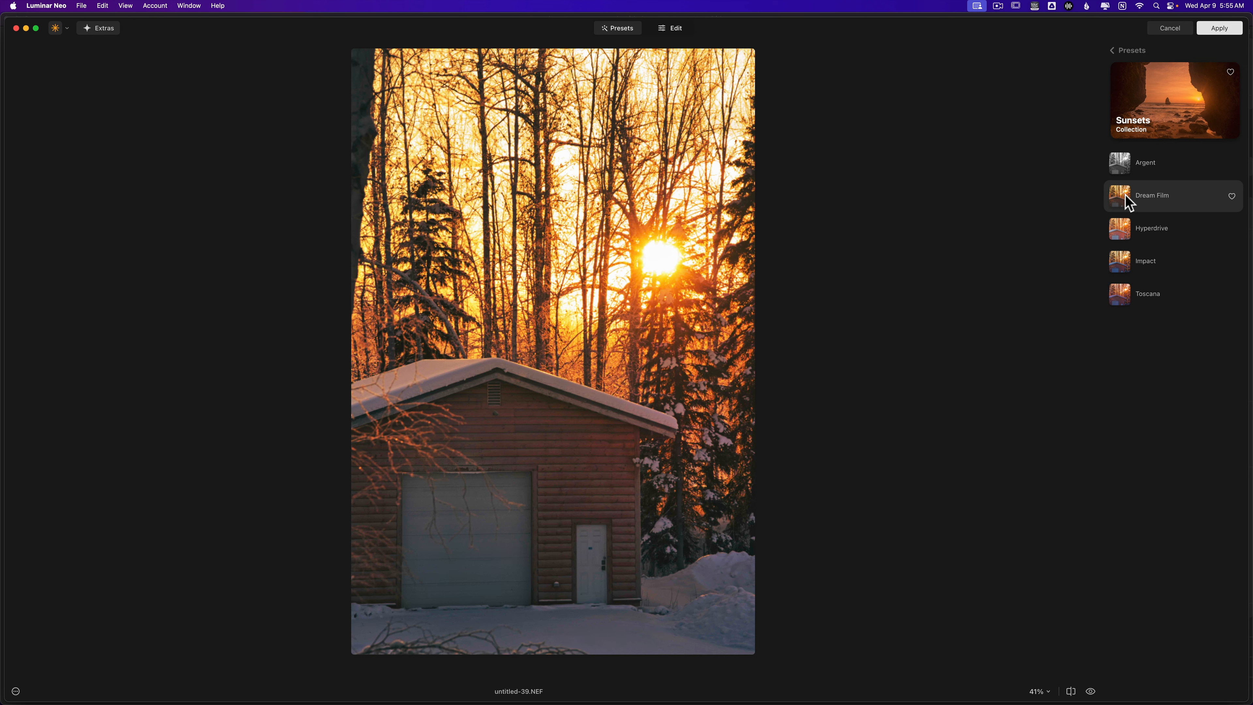
# Apply the Dream Film preset to the photo and reduce its strength to 68.
pyautogui.click(1125, 197)
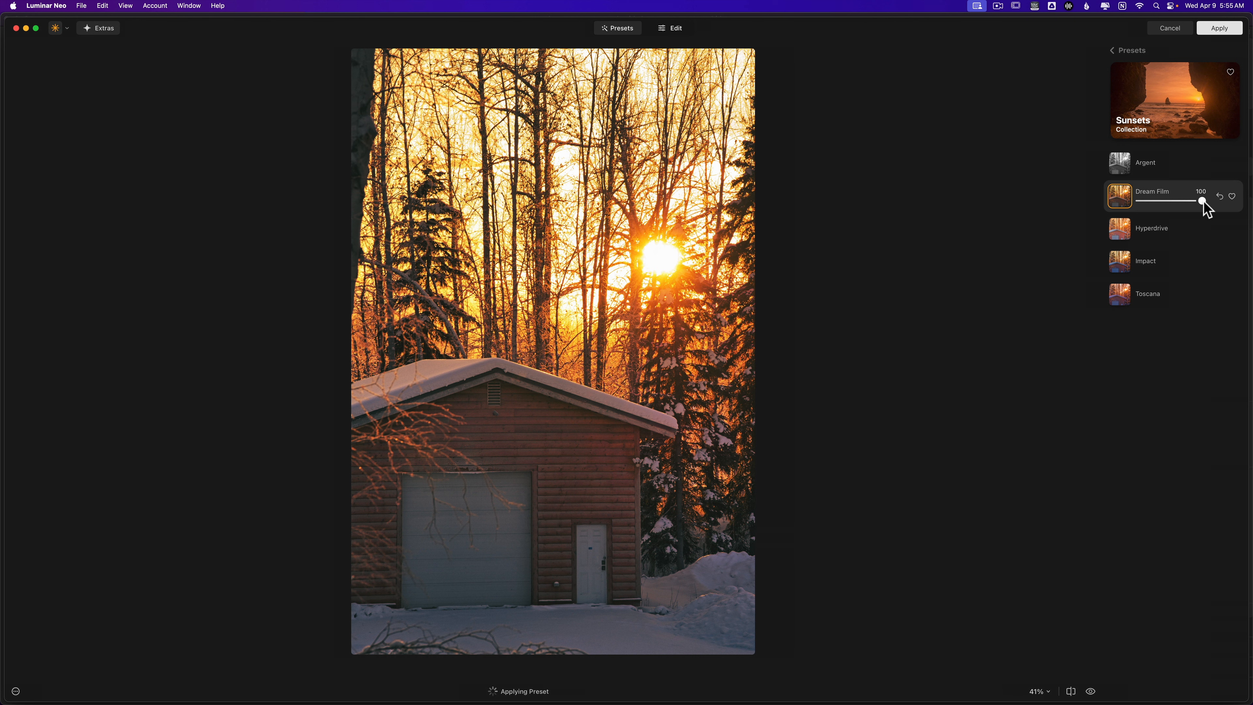
pyautogui.moveTo(1203, 201); pyautogui.dragTo(1182, 203)
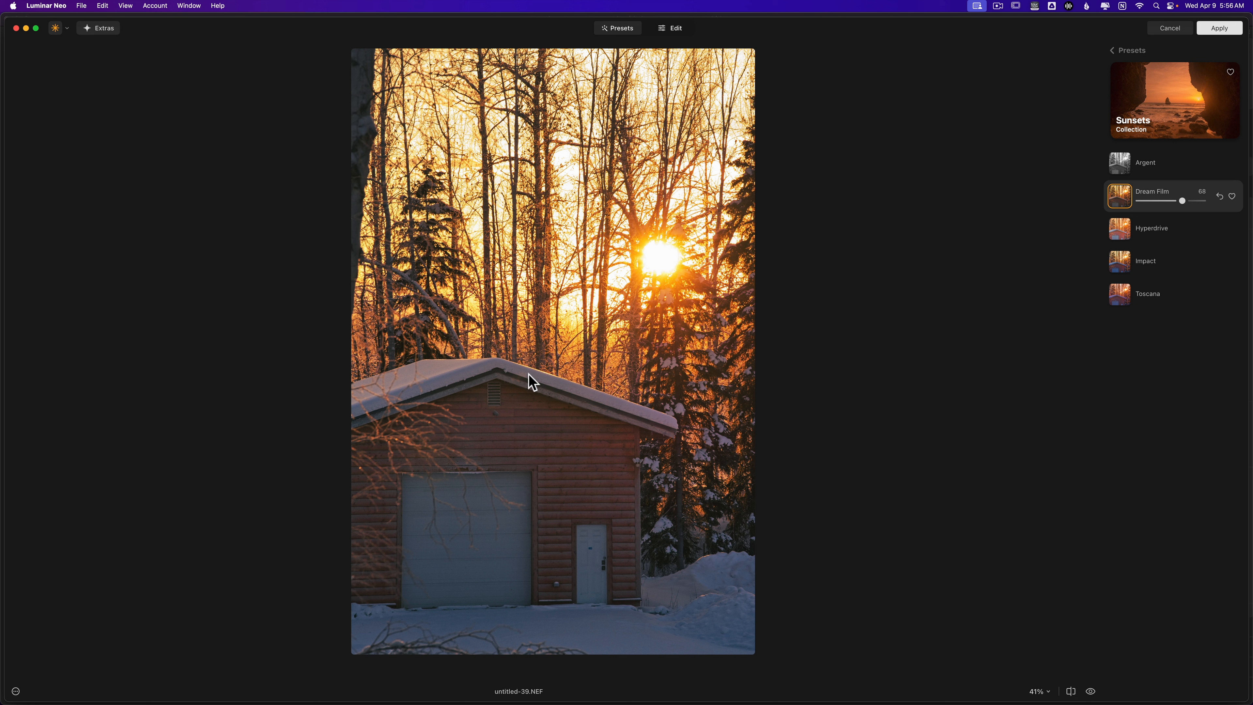
# In the Enhance edit applied by the preset, set Sky Enhancer to 0 and Accent to 69.
pyautogui.click(672, 30)
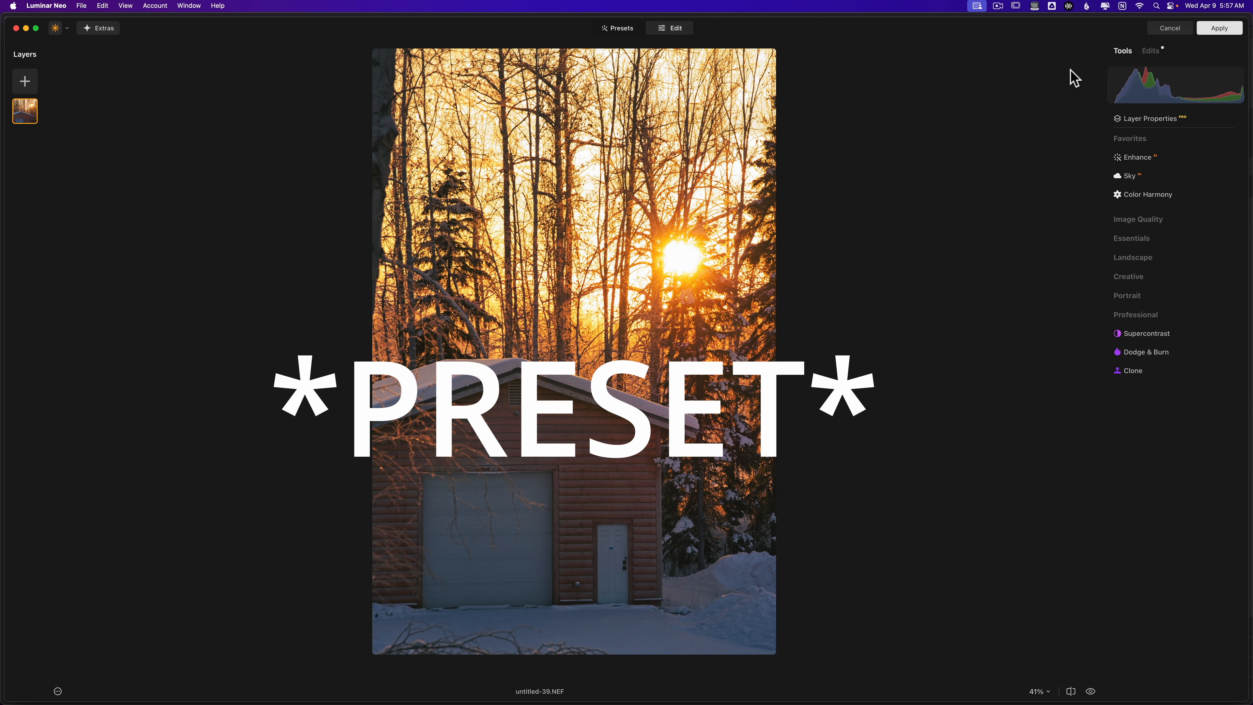
pyautogui.click(1154, 52)
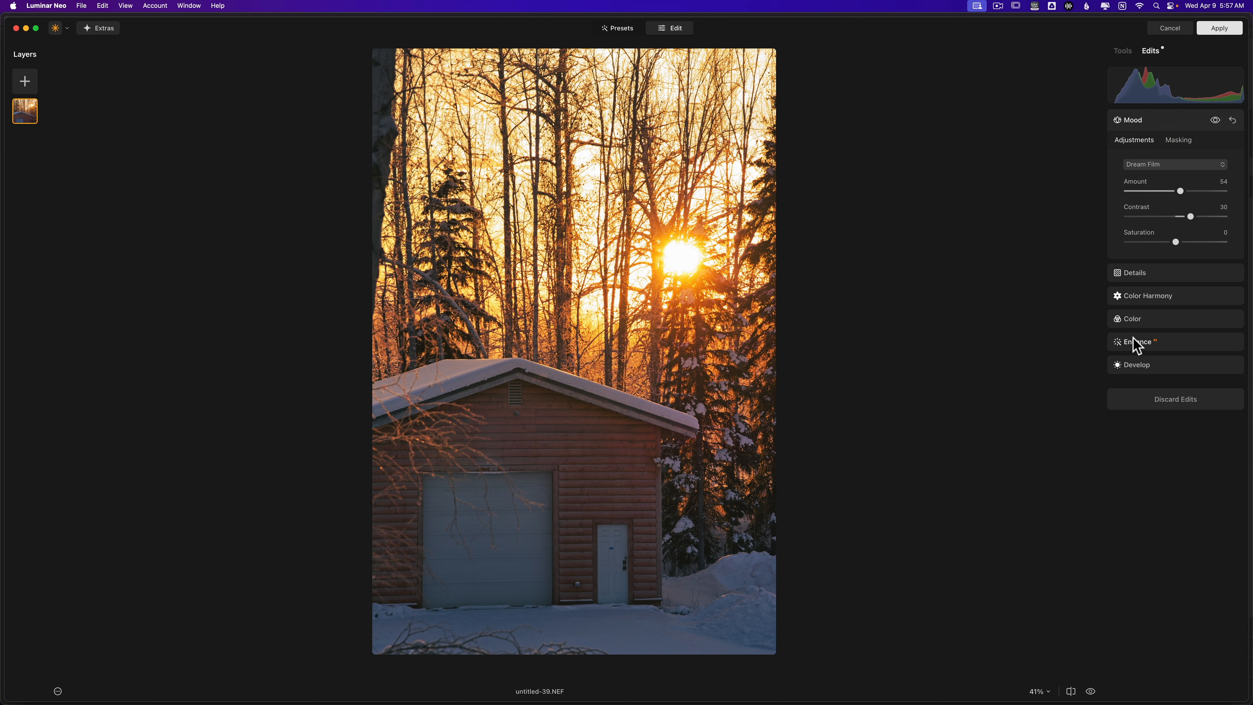
pyautogui.click(1138, 346)
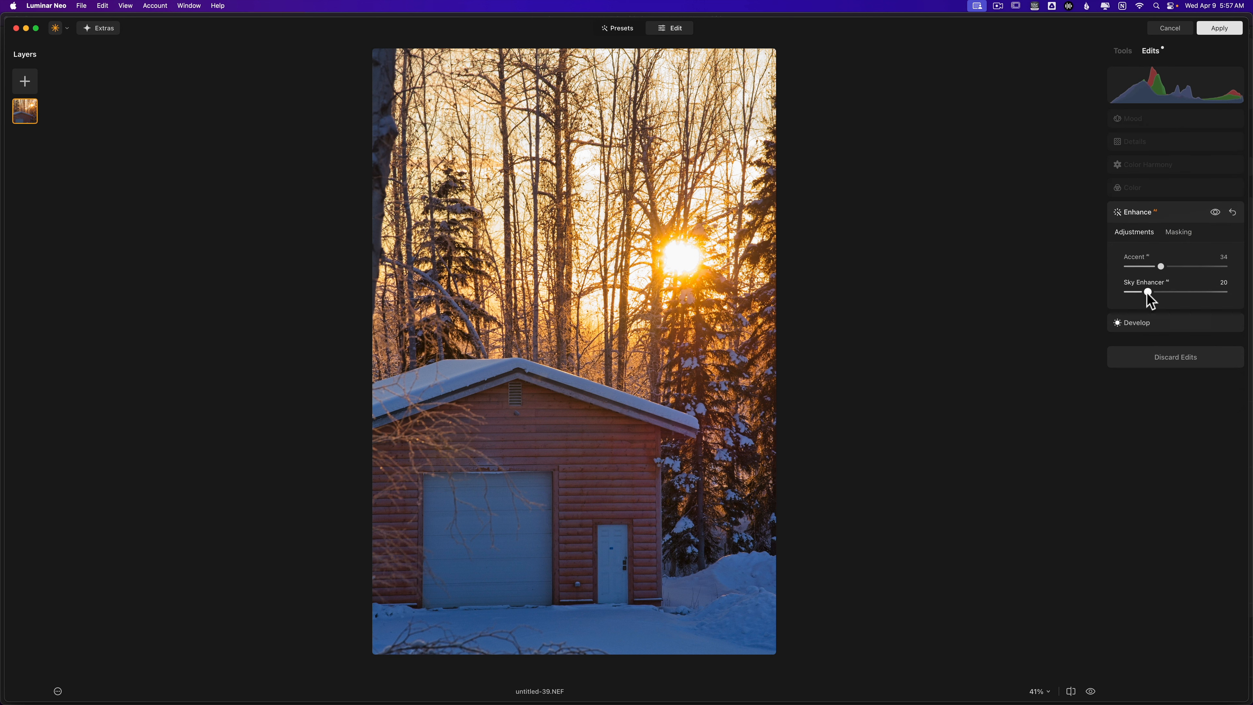
pyautogui.moveTo(1147, 293); pyautogui.dragTo(1130, 296)
pyautogui.moveTo(1130, 291); pyautogui.dragTo(1110, 294)
pyautogui.moveTo(1160, 267); pyautogui.dragTo(1189, 270)
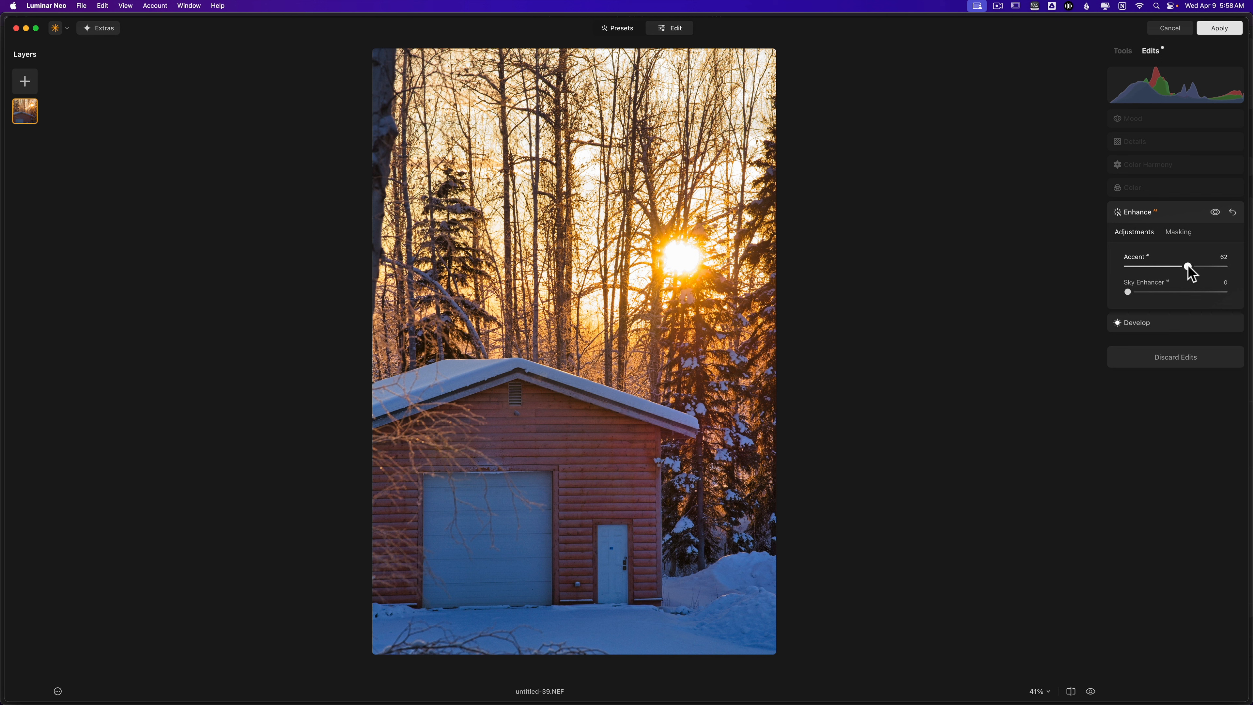
pyautogui.moveTo(1189, 269)
pyautogui.mouseDown()
pyautogui.moveTo(1159, 268)
pyautogui.moveTo(1200, 274)
pyautogui.mouseUp()
# Open the applied Color Harmony edit and compare the photo before and after the edits made up to that stage.
pyautogui.click(1186, 169)
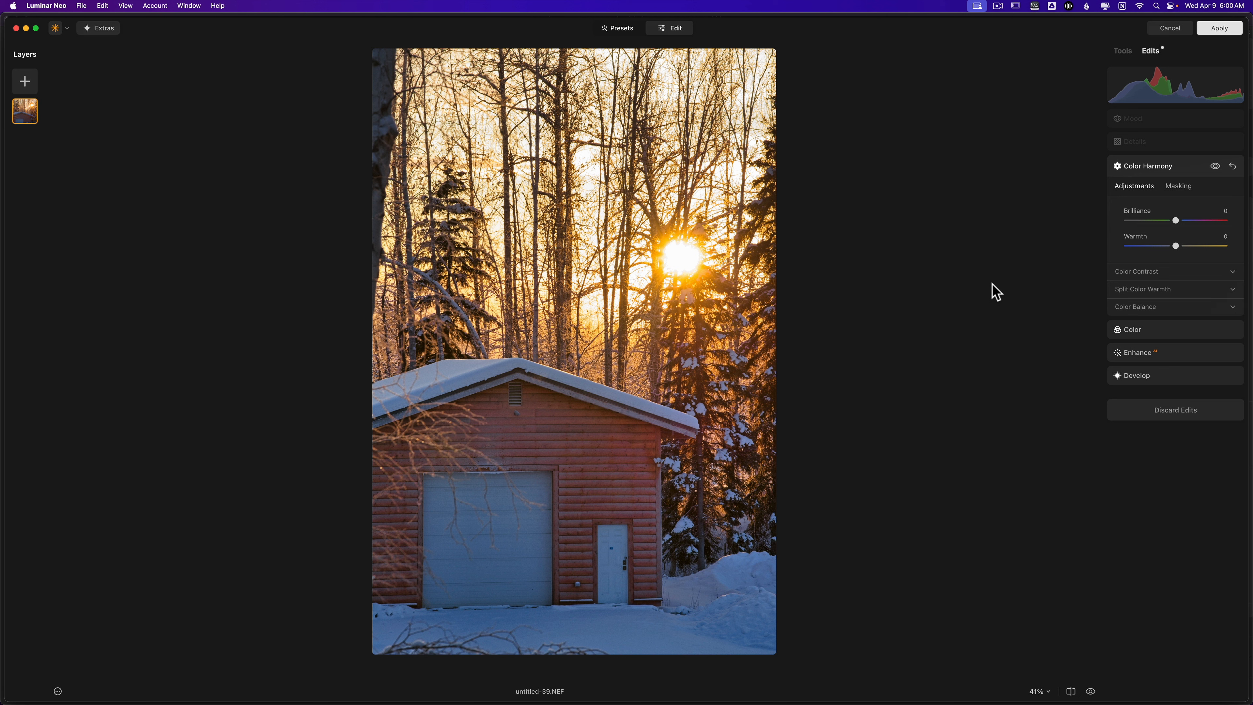
pyautogui.click(1002, 307)
pyautogui.click(1091, 692)
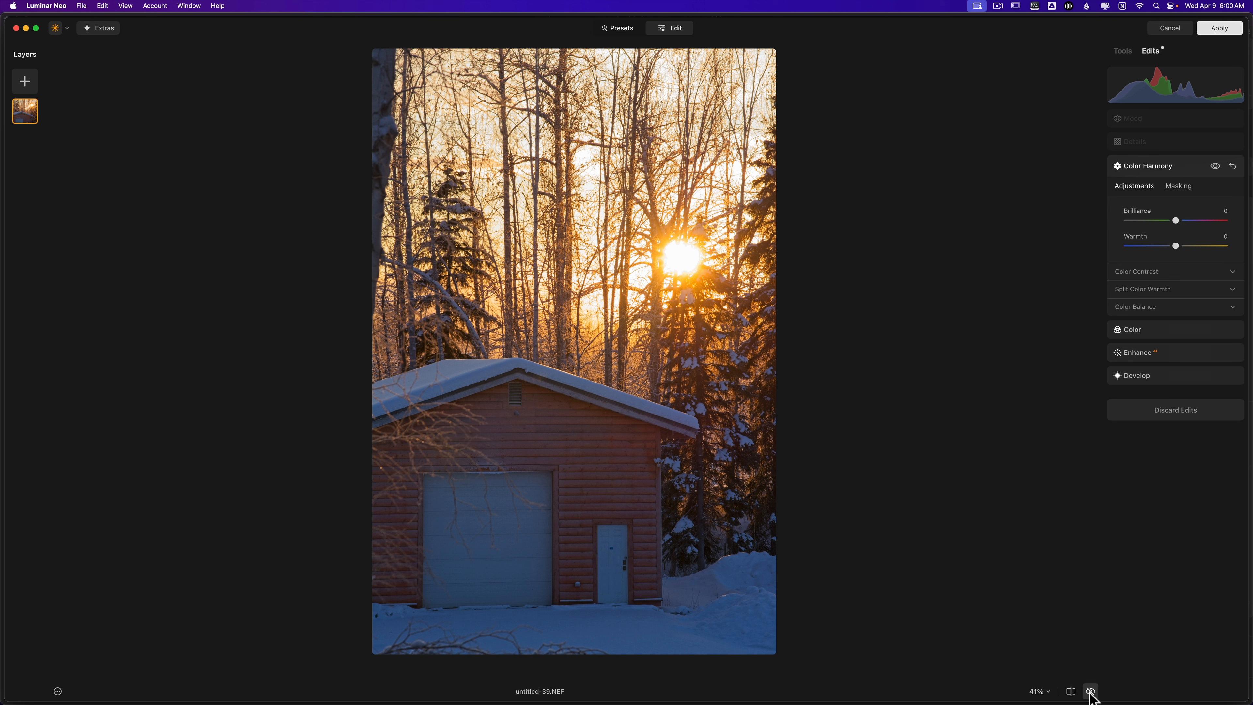
pyautogui.click(1091, 692)
pyautogui.click(1090, 692)
pyautogui.click(1091, 692)
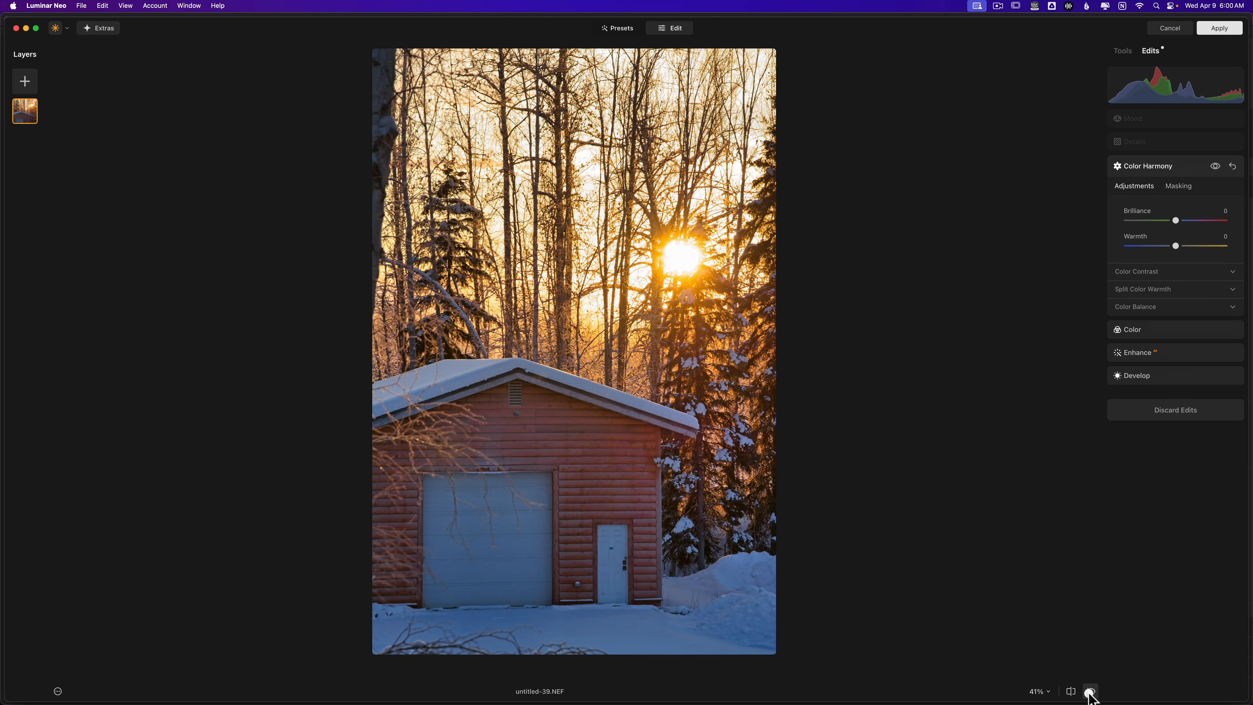
pyautogui.click(1091, 692)
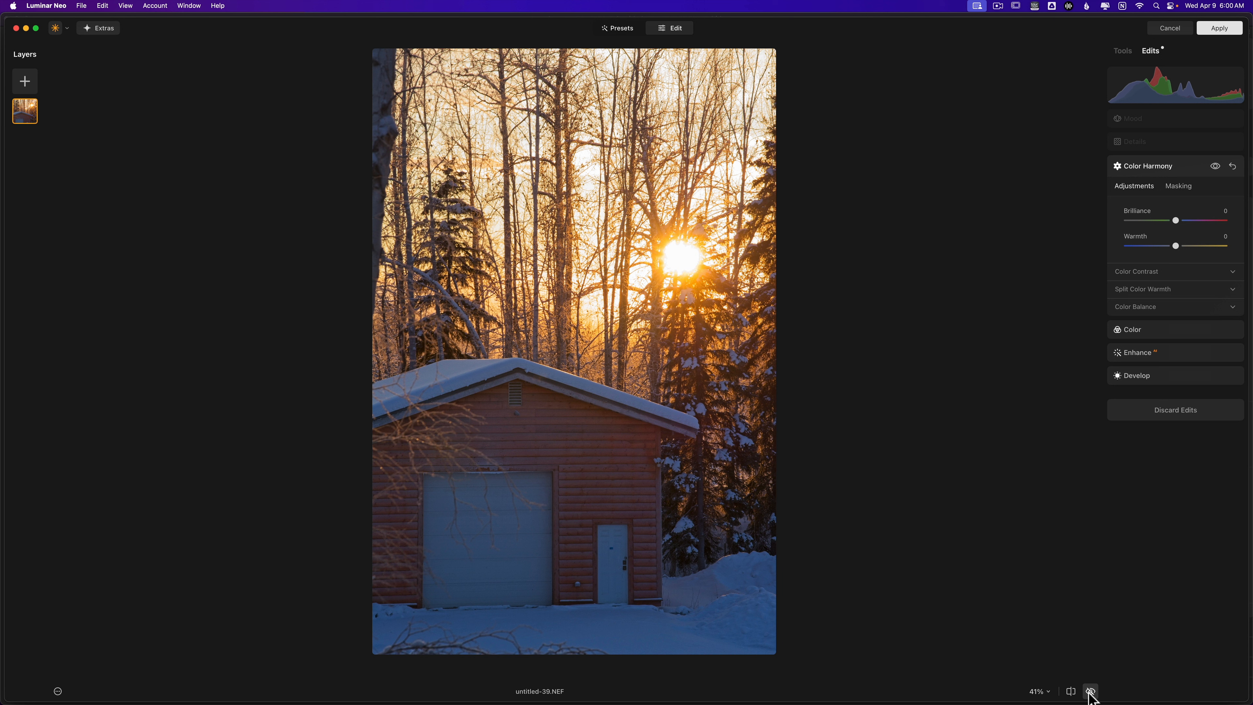
pyautogui.click(1091, 691)
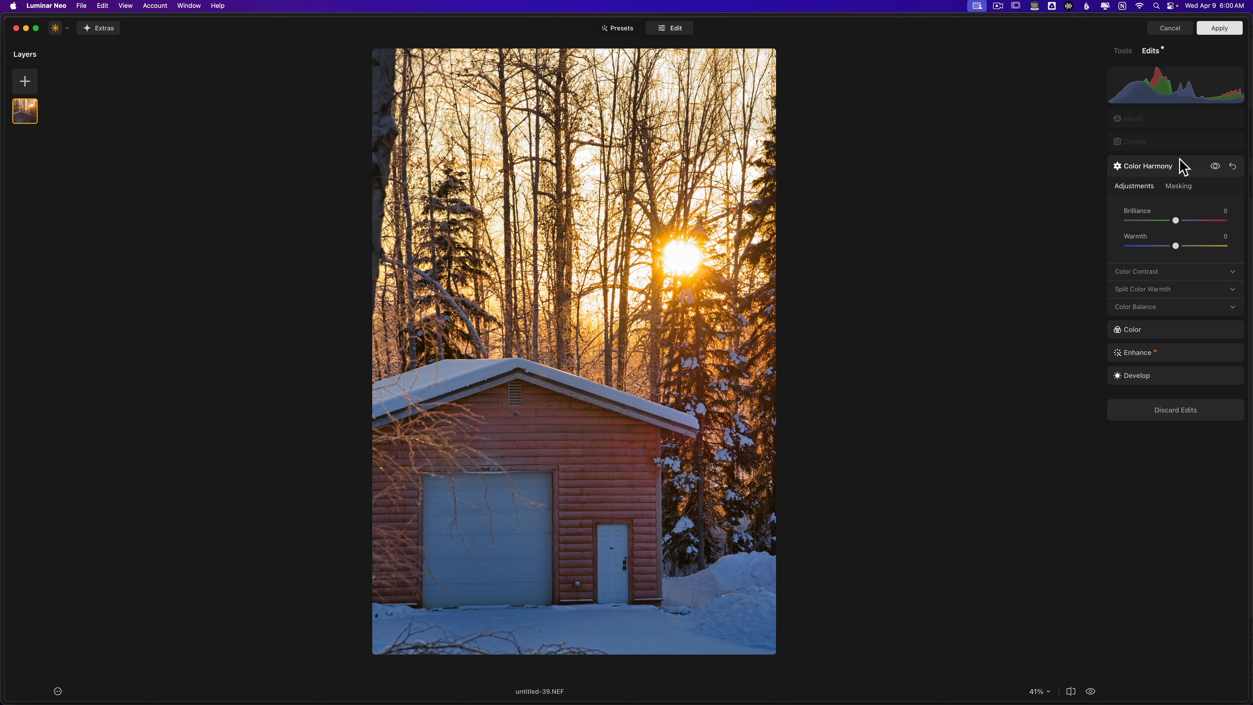
# Open the applied Mood edit and compare the original photo with the fully edited version.
pyautogui.click(1154, 122)
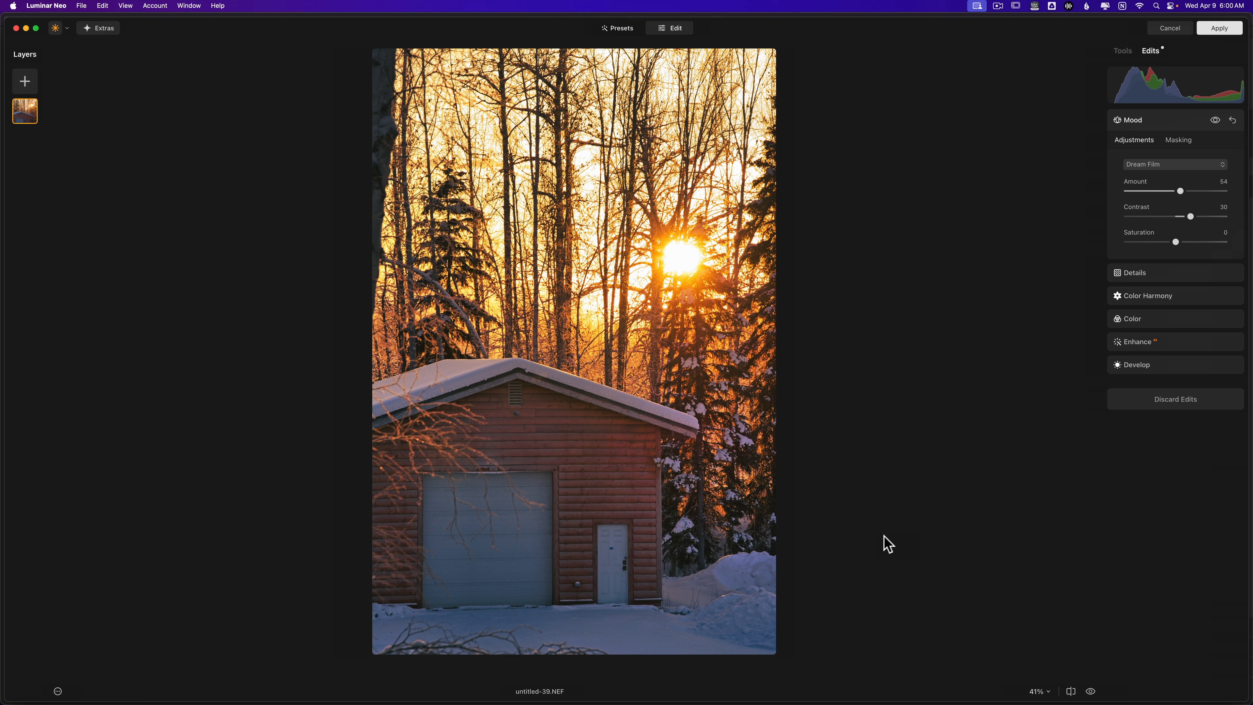
pyautogui.click(1091, 691)
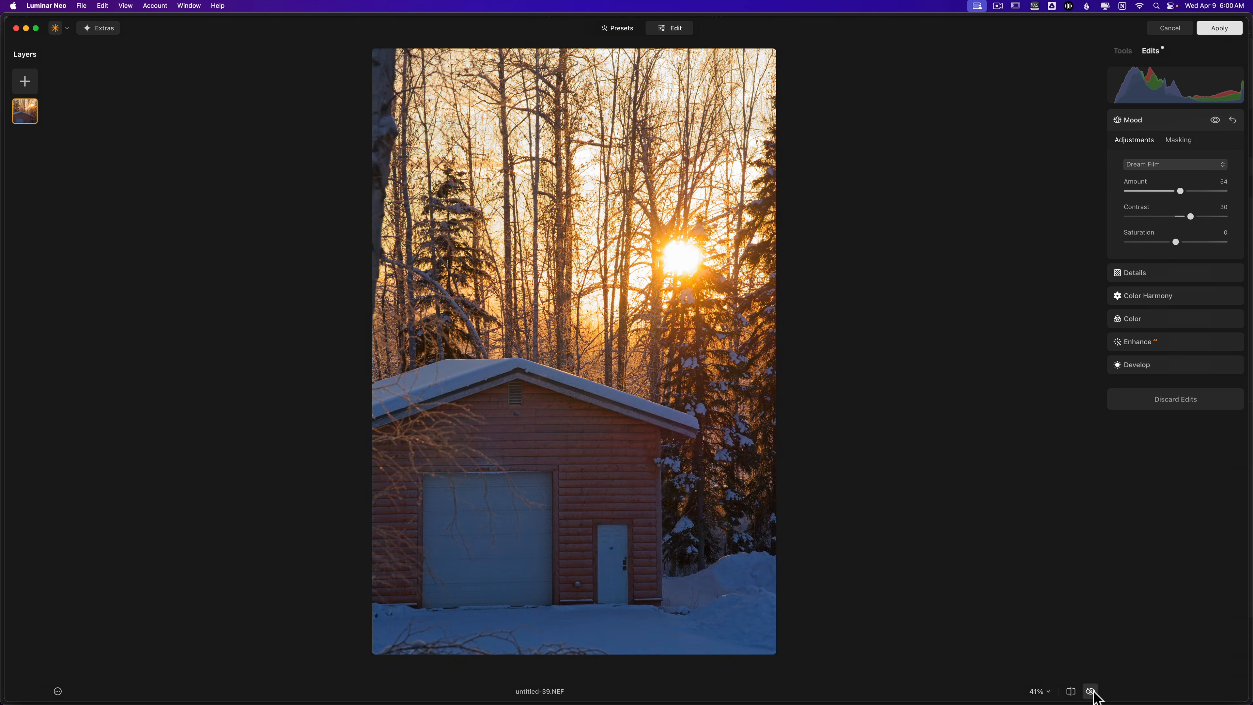
pyautogui.click(1091, 691)
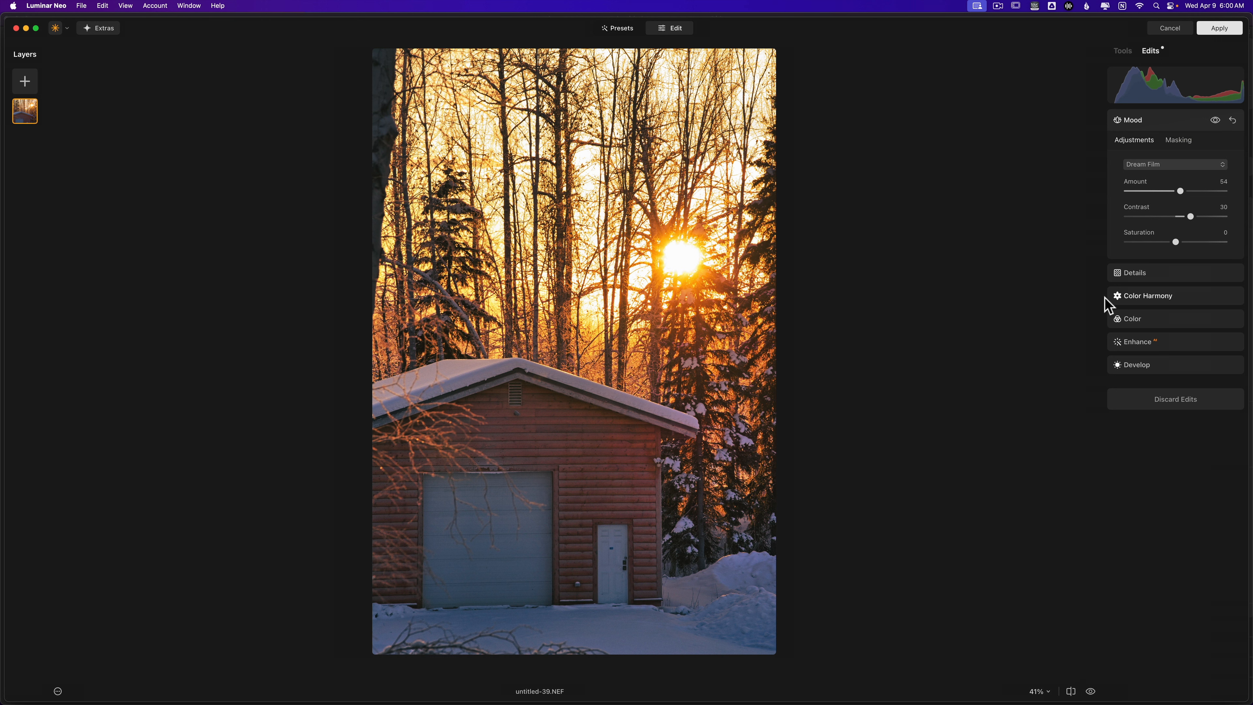
# Try a Golden Hour adjustment of 31 with the Landscape tool and return it to 0.
pyautogui.click(1123, 51)
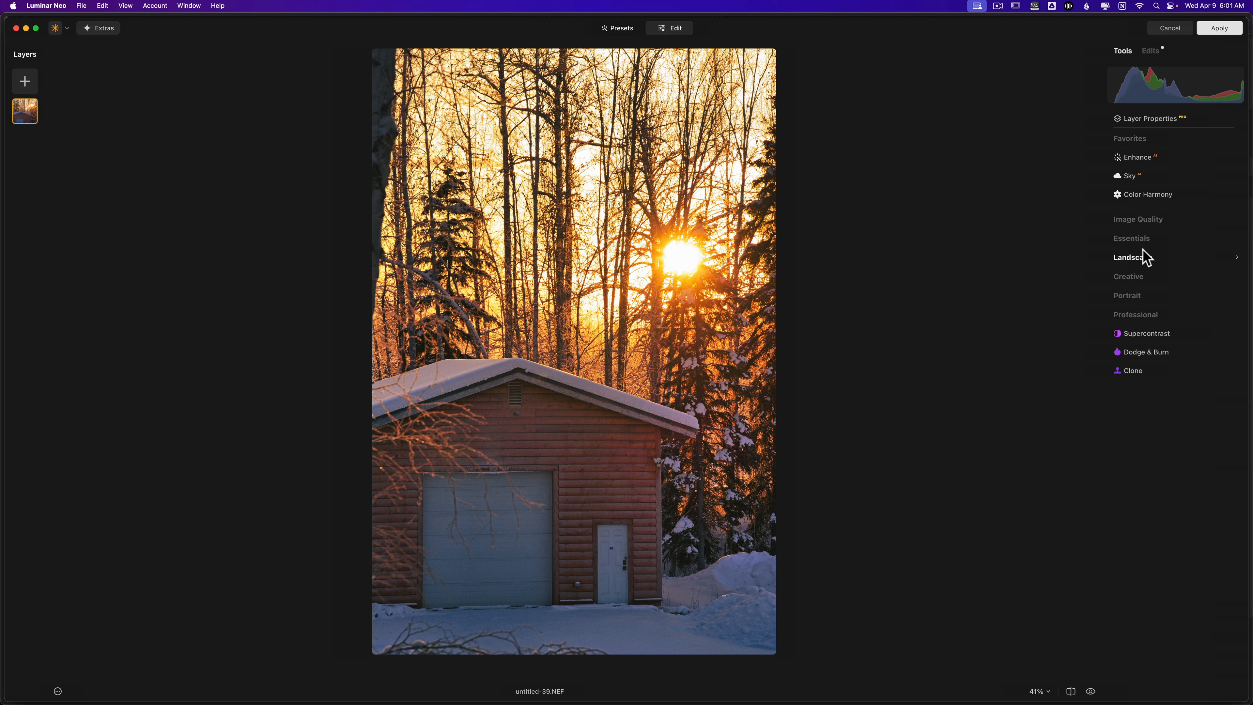
pyautogui.click(1130, 257)
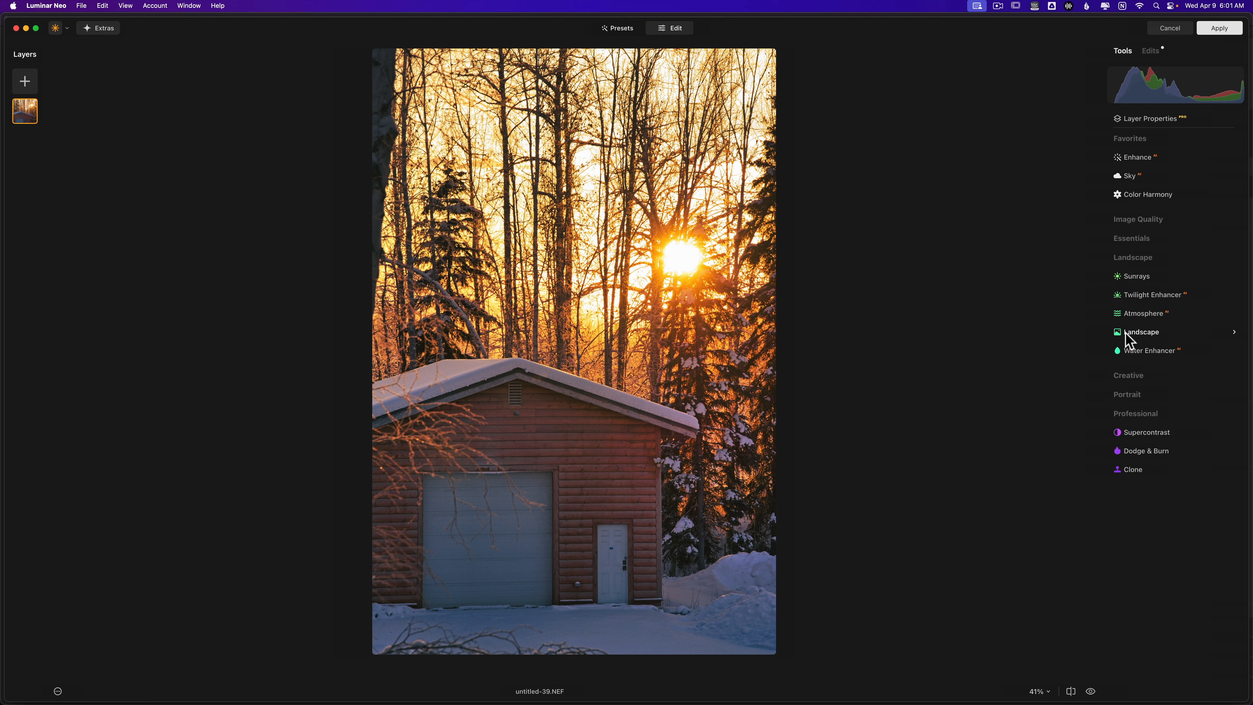
pyautogui.click(1145, 331)
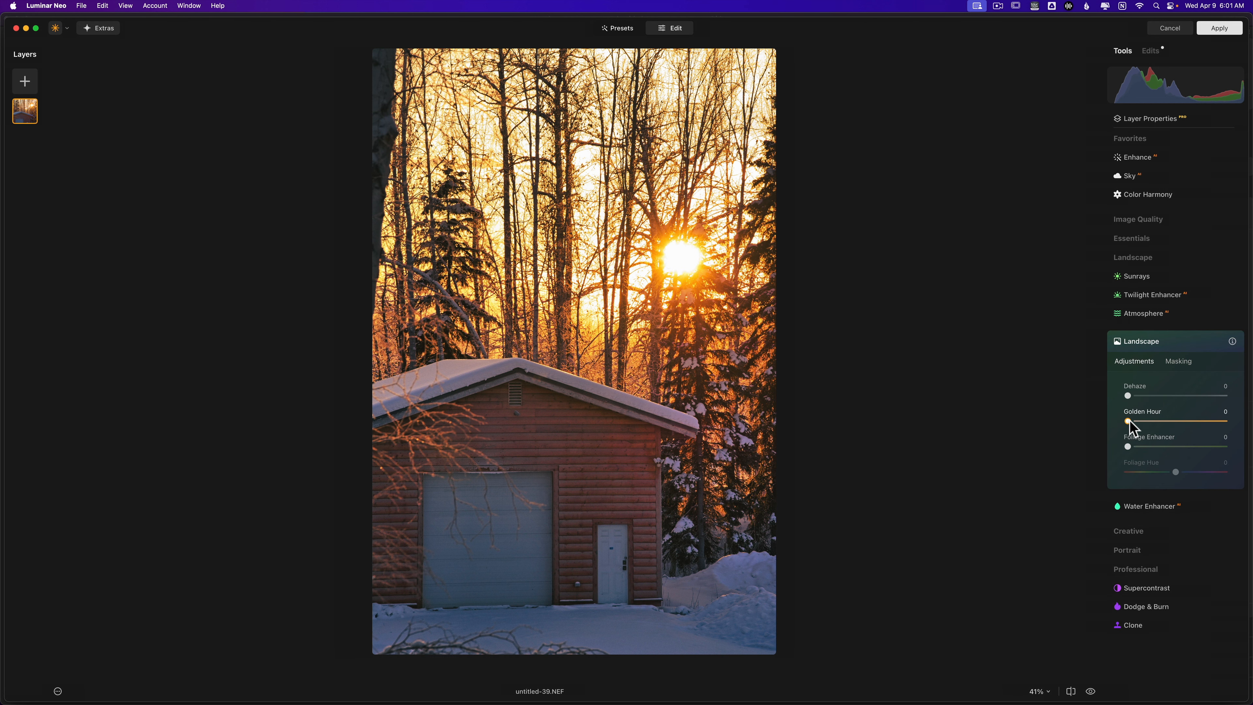
pyautogui.moveTo(1129, 422); pyautogui.dragTo(1161, 421)
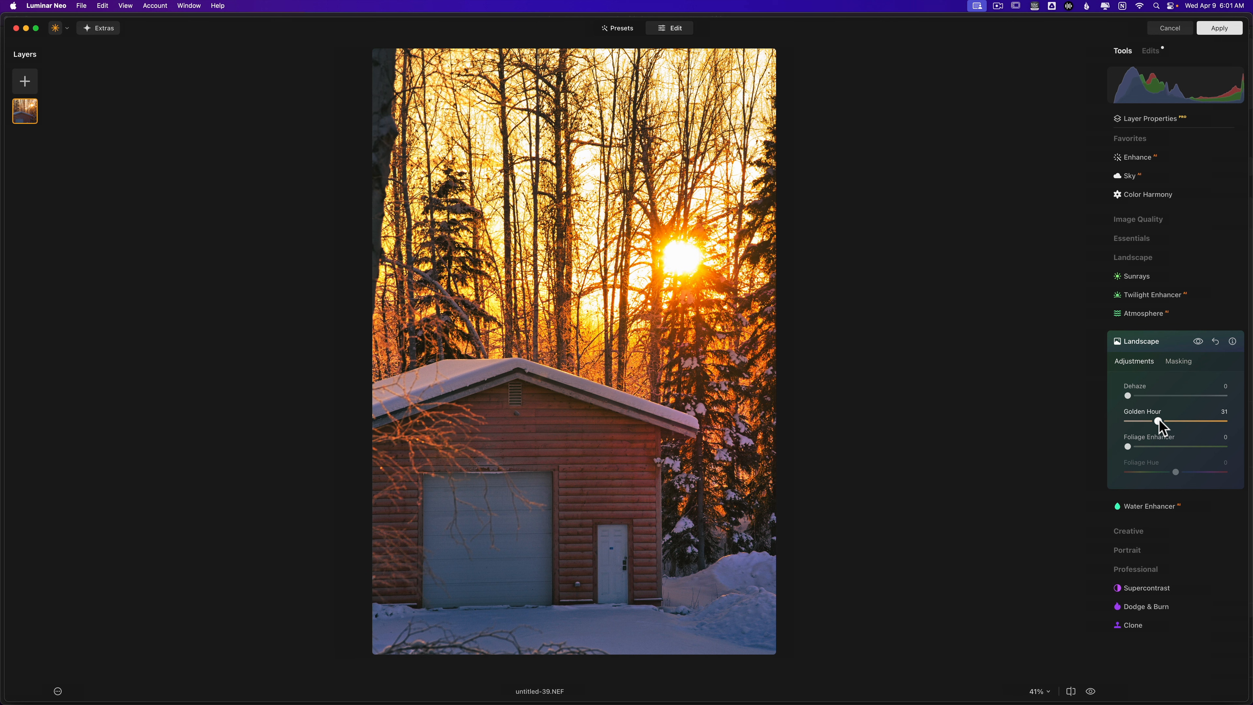
pyautogui.moveTo(1158, 421); pyautogui.dragTo(1114, 420)
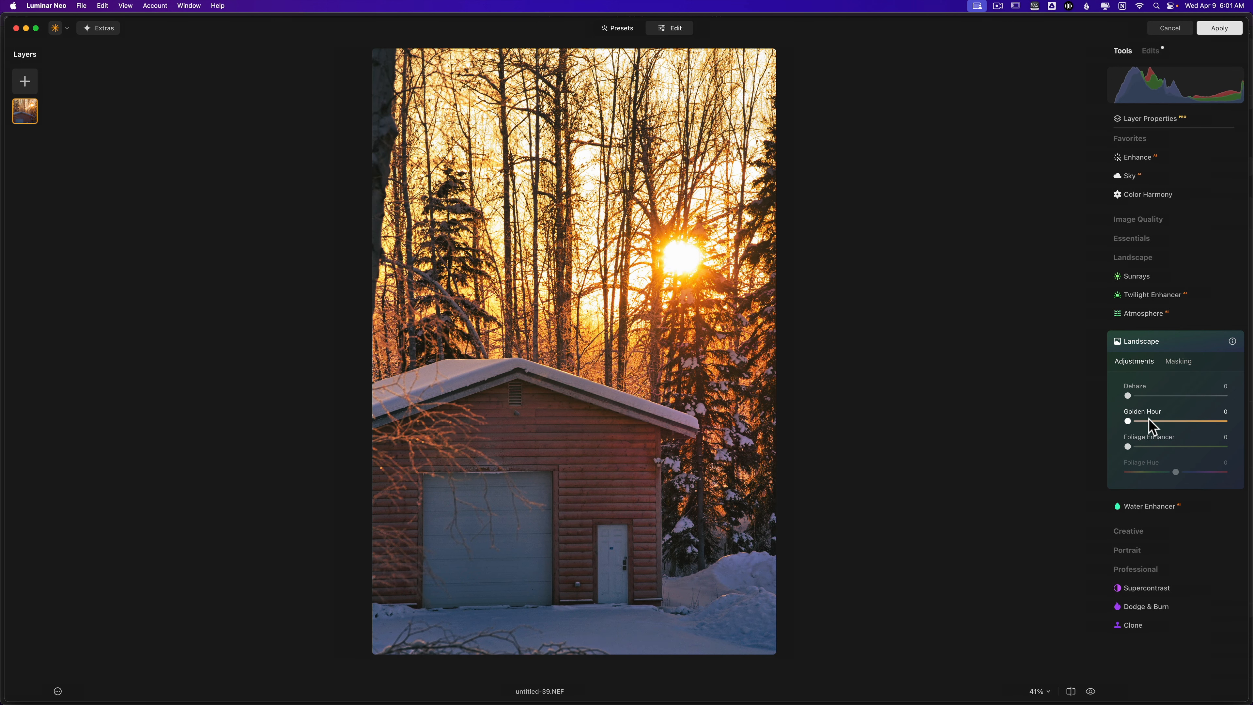
pyautogui.click(1144, 341)
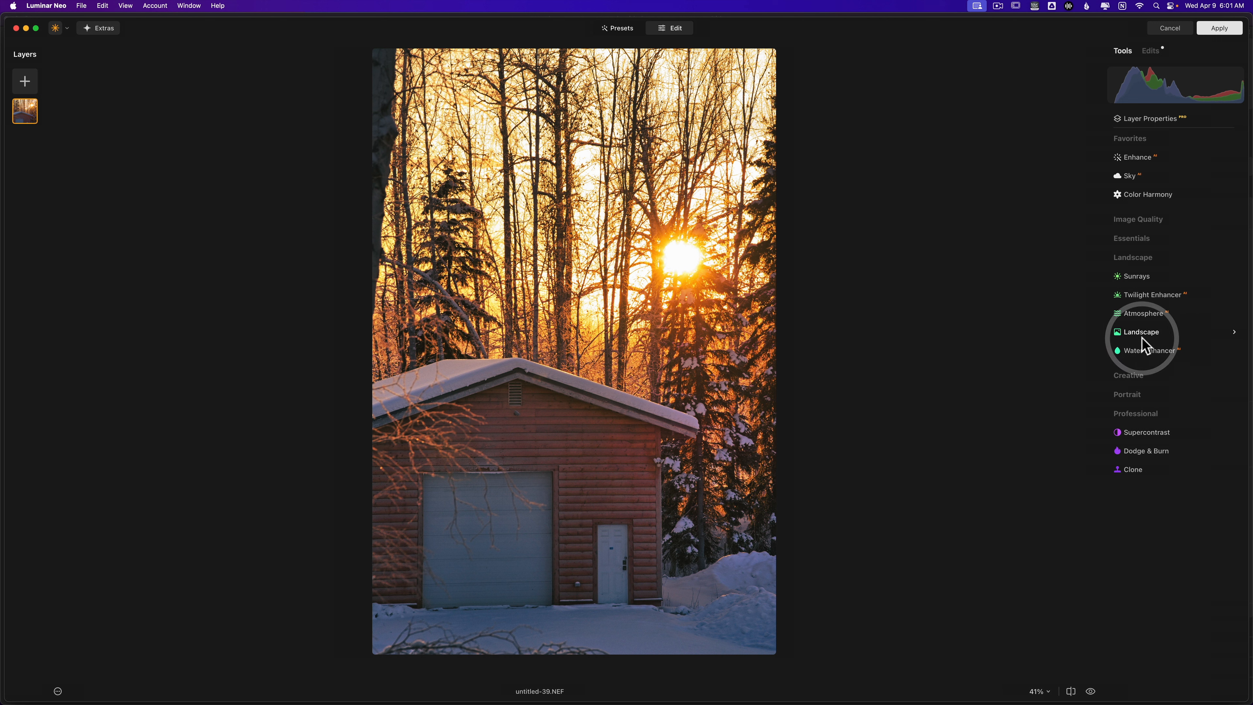
# Add an Atmosphere effect in Fog mode with Amount 24 and Depth 47.
pyautogui.click(1136, 315)
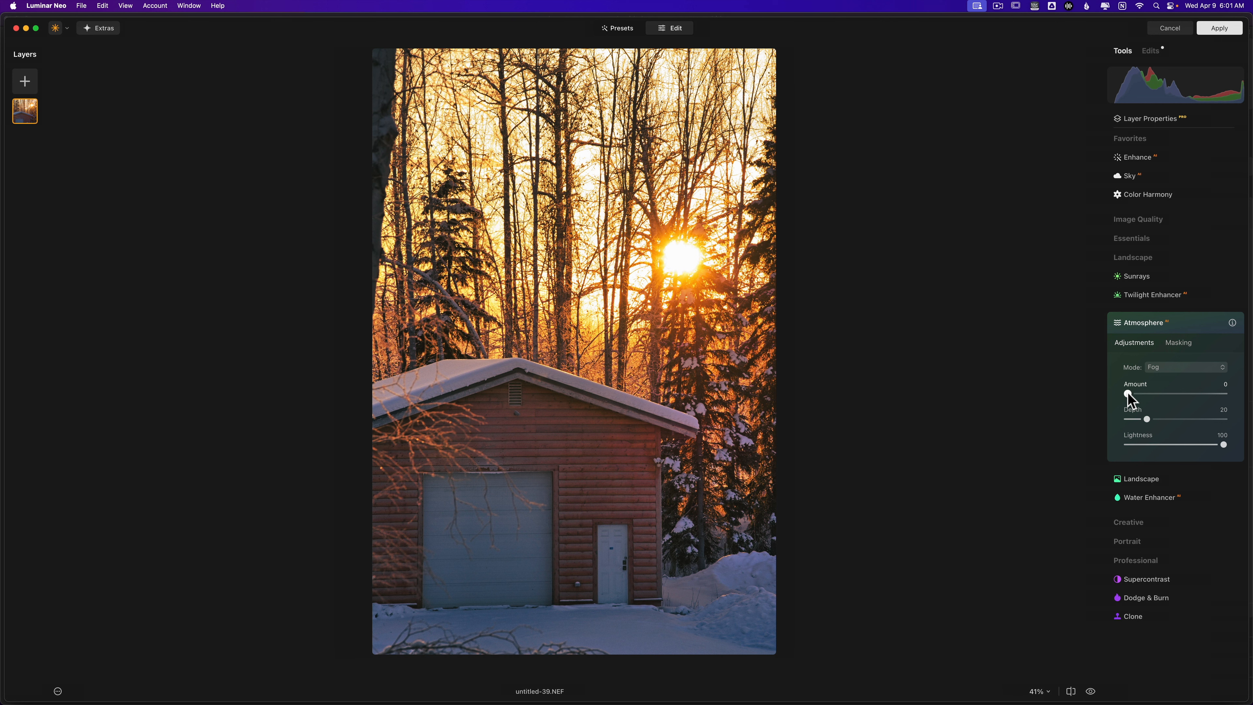
pyautogui.moveTo(1128, 394); pyautogui.dragTo(1154, 397)
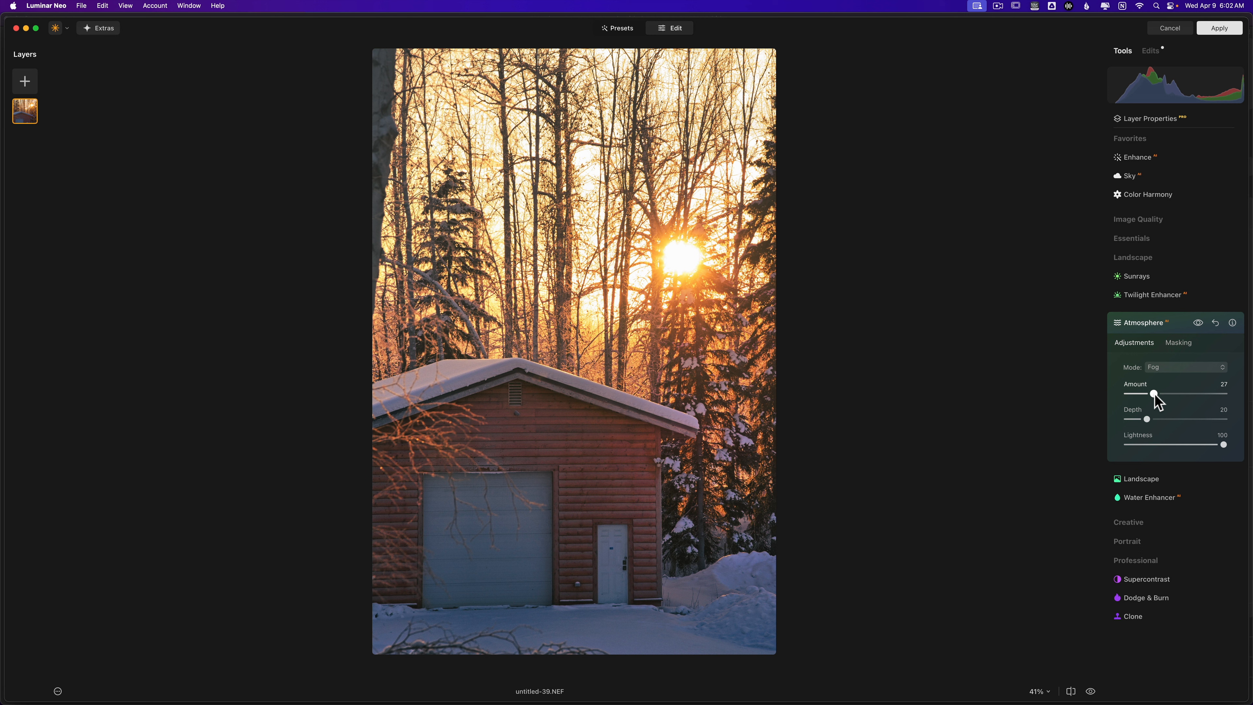
pyautogui.moveTo(1154, 396); pyautogui.dragTo(1150, 395)
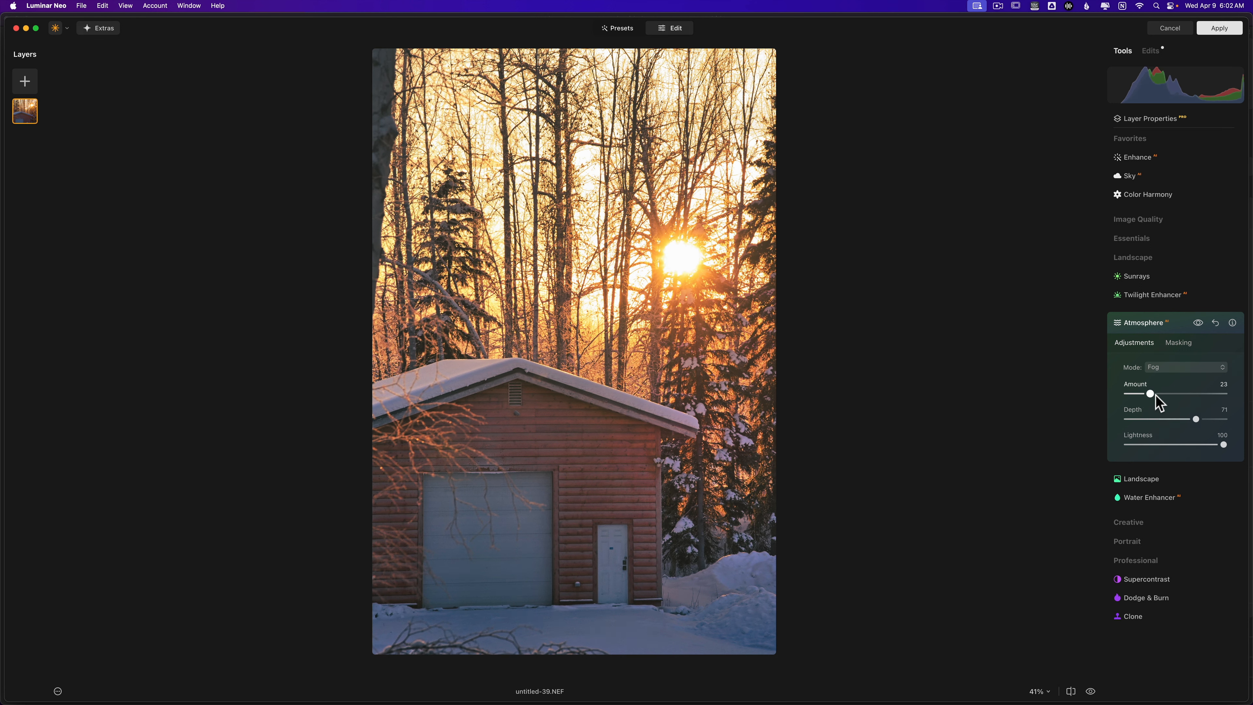
pyautogui.moveTo(1195, 419); pyautogui.dragTo(1161, 393)
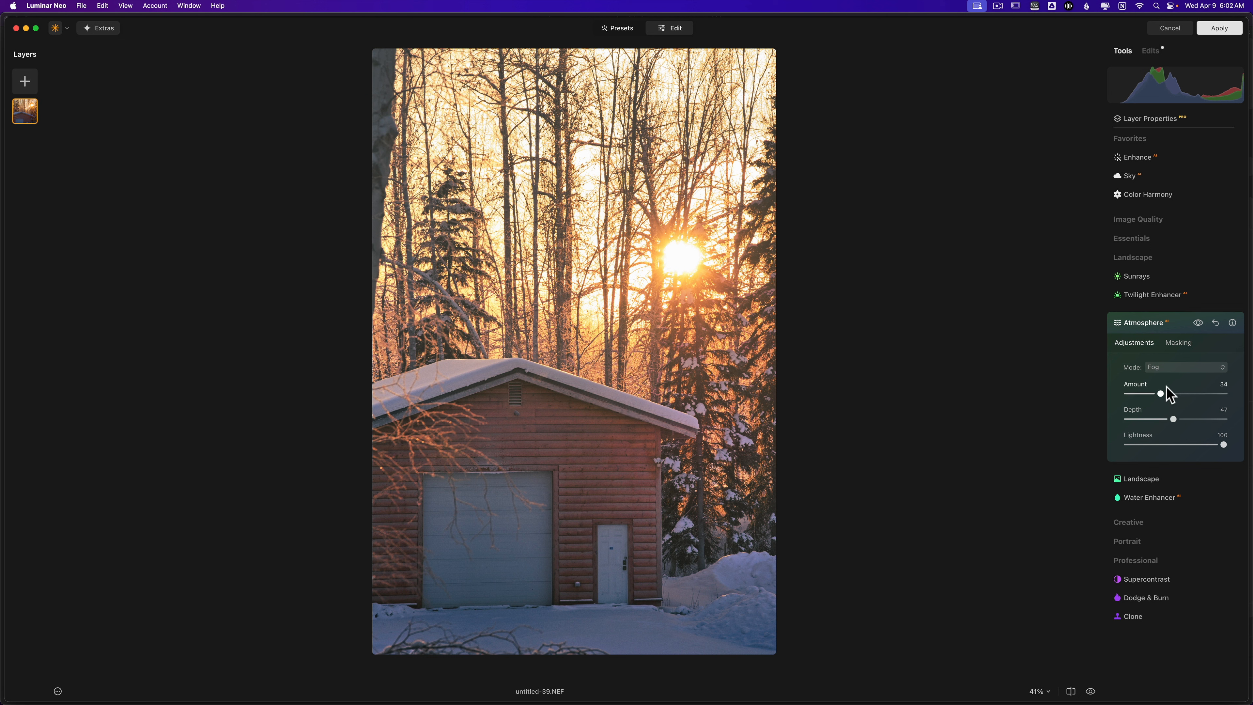
pyautogui.moveTo(1159, 395); pyautogui.dragTo(1150, 392)
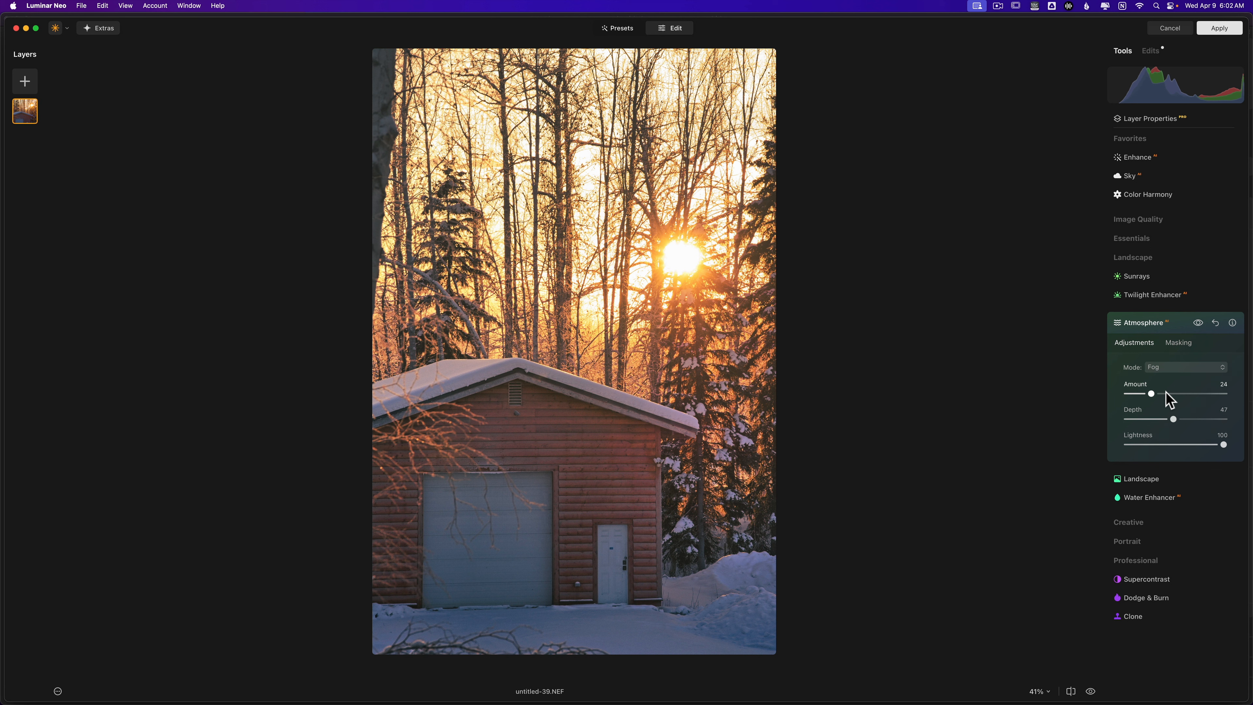
# Compare the photo with and without the Atmosphere effect and apply all Luminar Neo edits, returning to ON1 Photo RAW.
pyautogui.click(1198, 324)
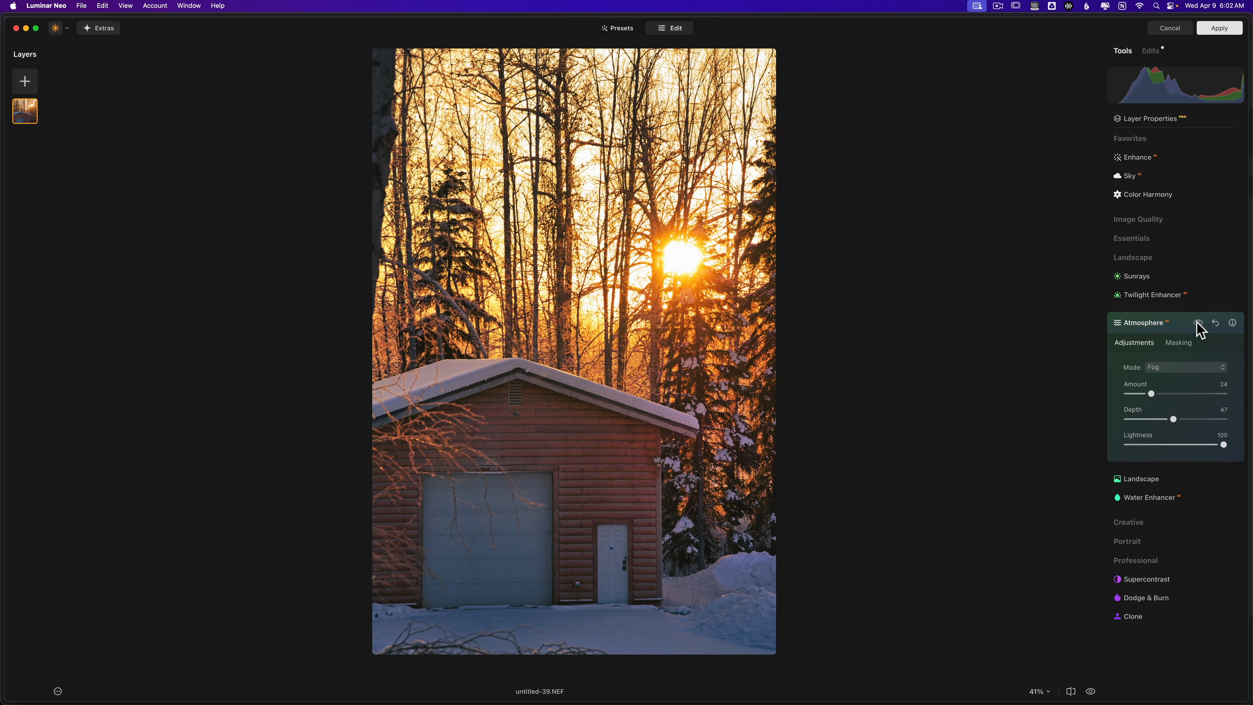
pyautogui.click(1198, 324)
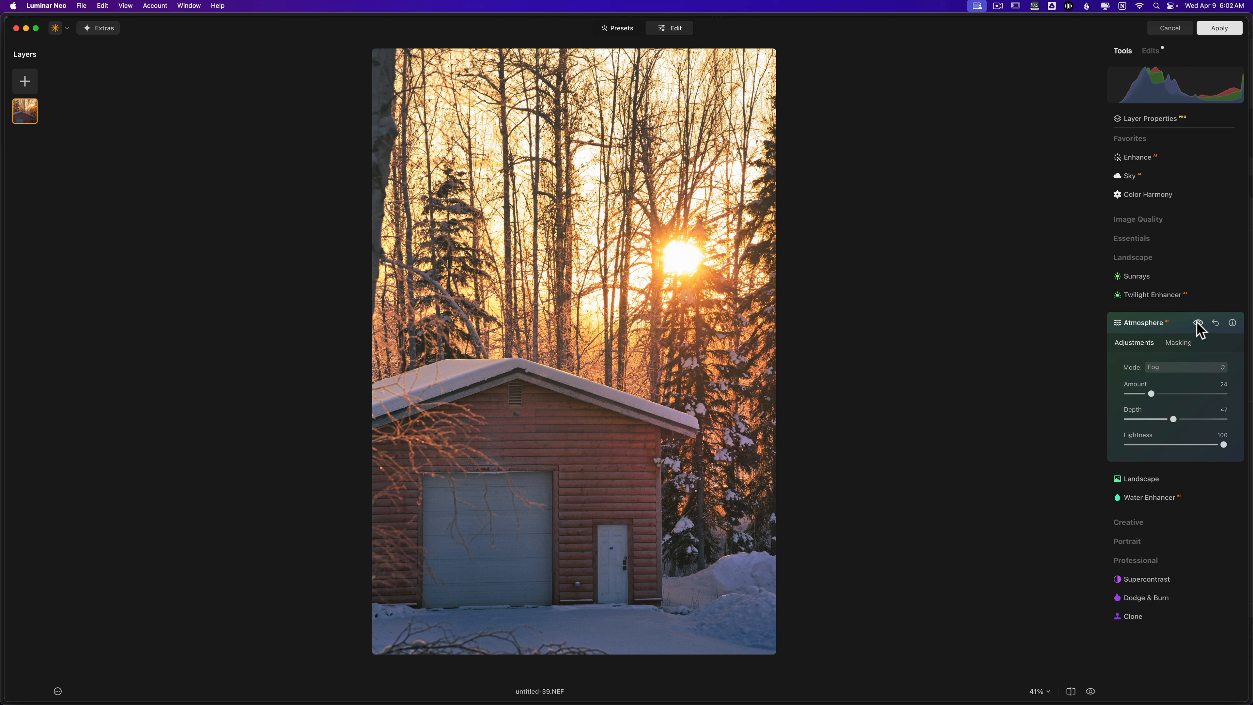
pyautogui.click(1198, 323)
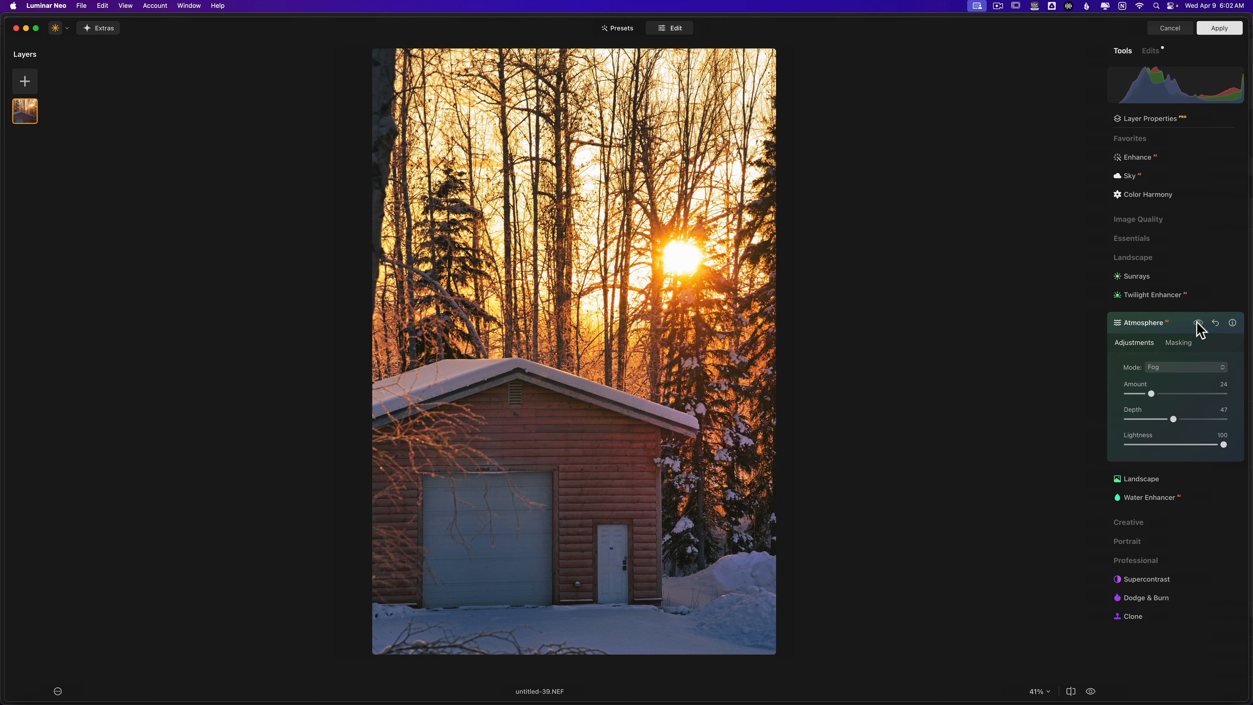
pyautogui.click(1198, 323)
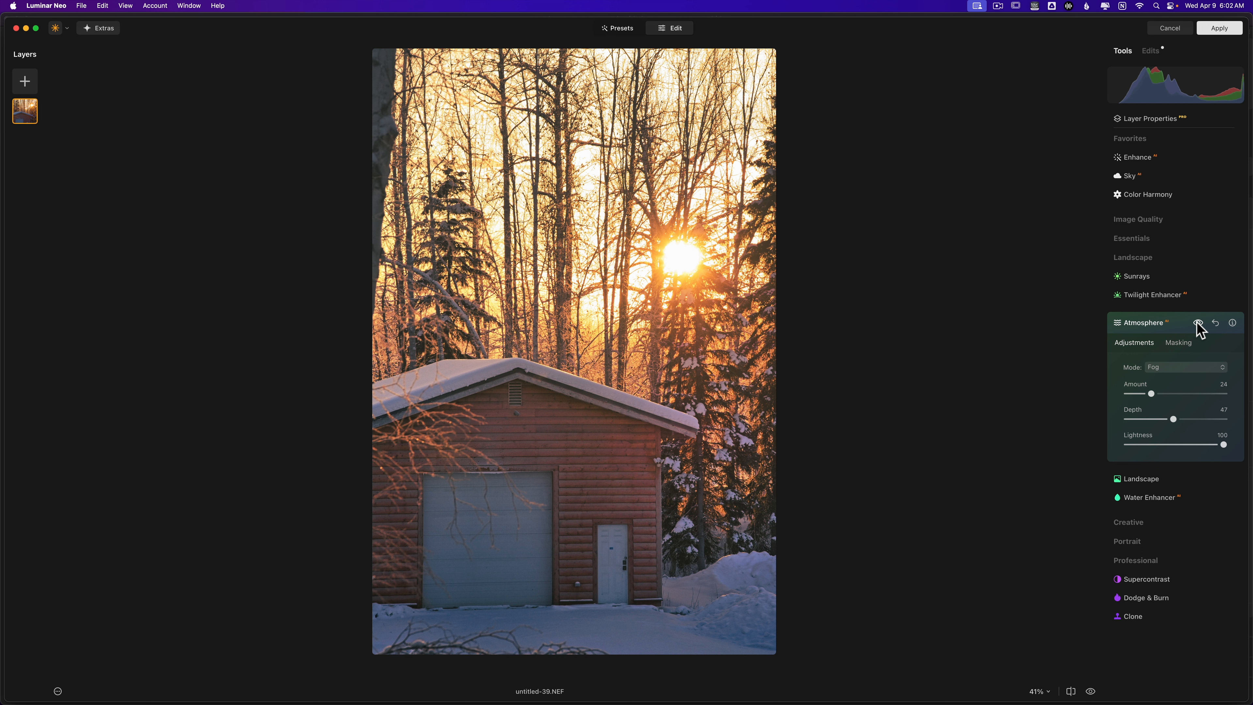
pyautogui.click(1147, 326)
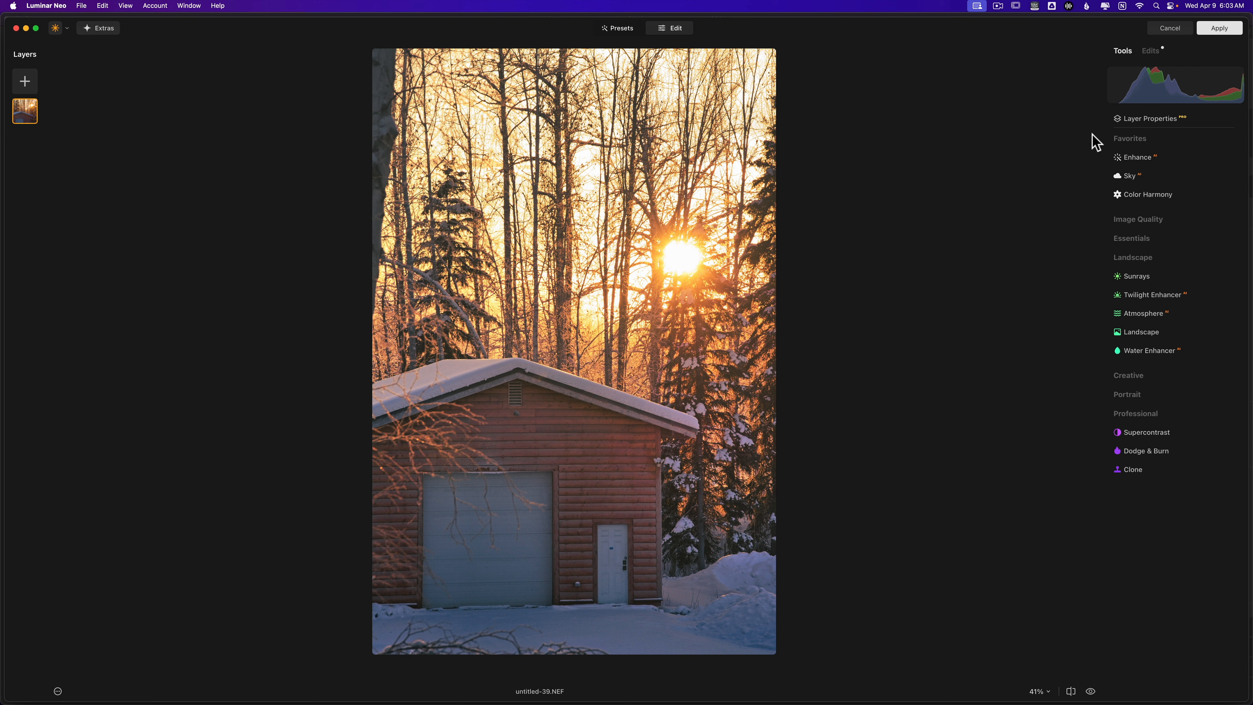
pyautogui.click(1217, 30)
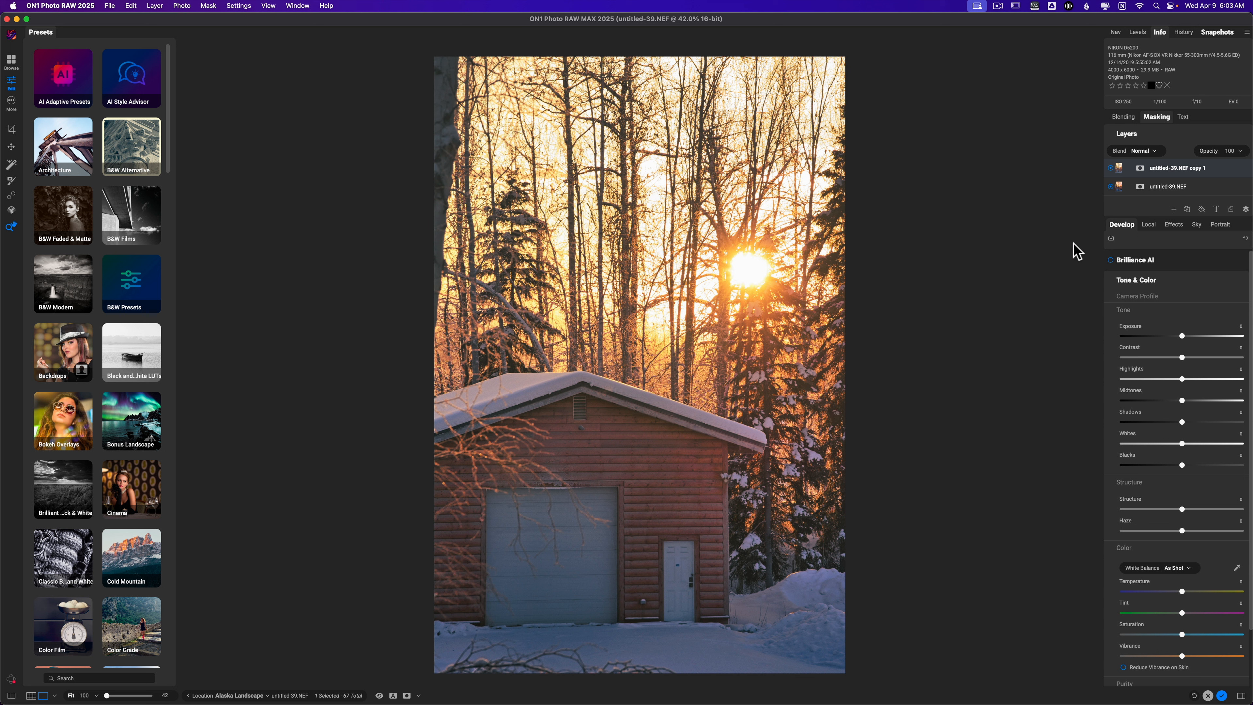
# Rename the base layer, untitled-39.NEF, as Original.
pyautogui.doubleClick(1170, 187)
pyautogui.click(1116, 181)
pyautogui.doubleClick(1173, 187)
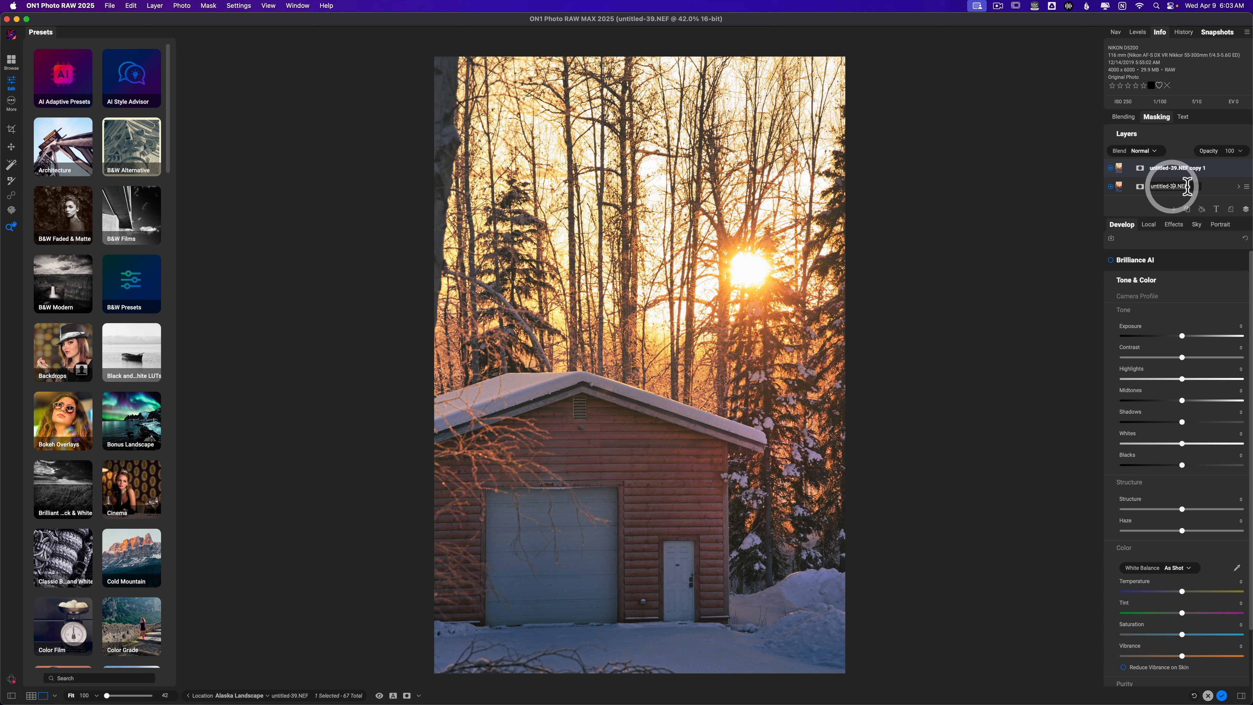
pyautogui.click(1134, 187)
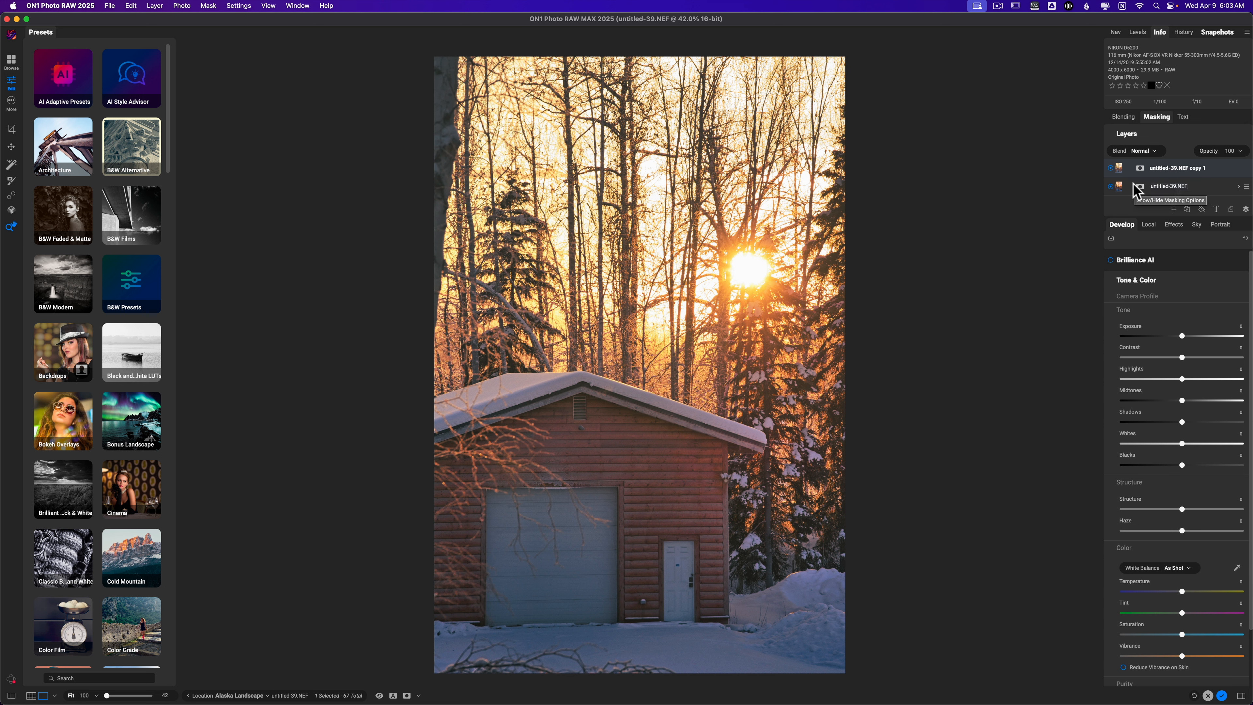
pyautogui.write('Original')
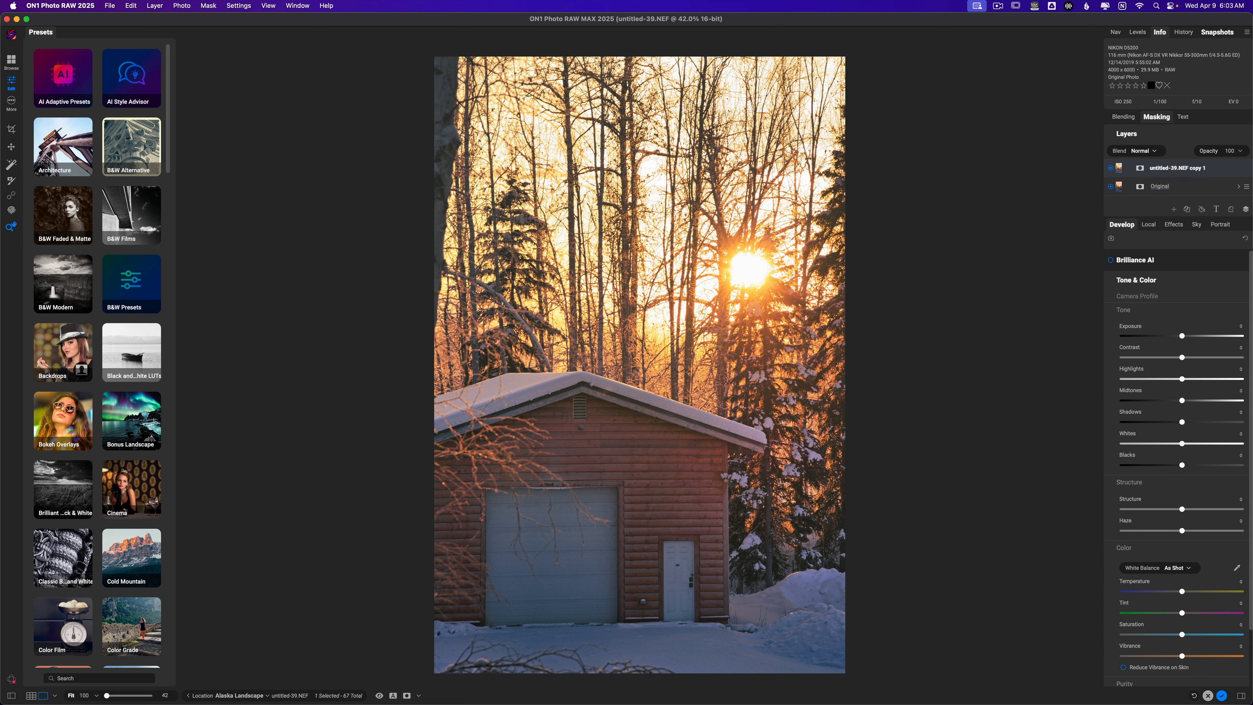
# Rename the copied layer containing the plug-in edits as Luminar Neo.
pyautogui.click(1176, 171)
pyautogui.doubleClick(1176, 170)
pyautogui.write('Luminar Neo')
pyautogui.press('Return')
# Hide the Luminar Neo layer, examine the Original layer's Develop settings, and show the Luminar Neo layer again.
pyautogui.click(1110, 169)
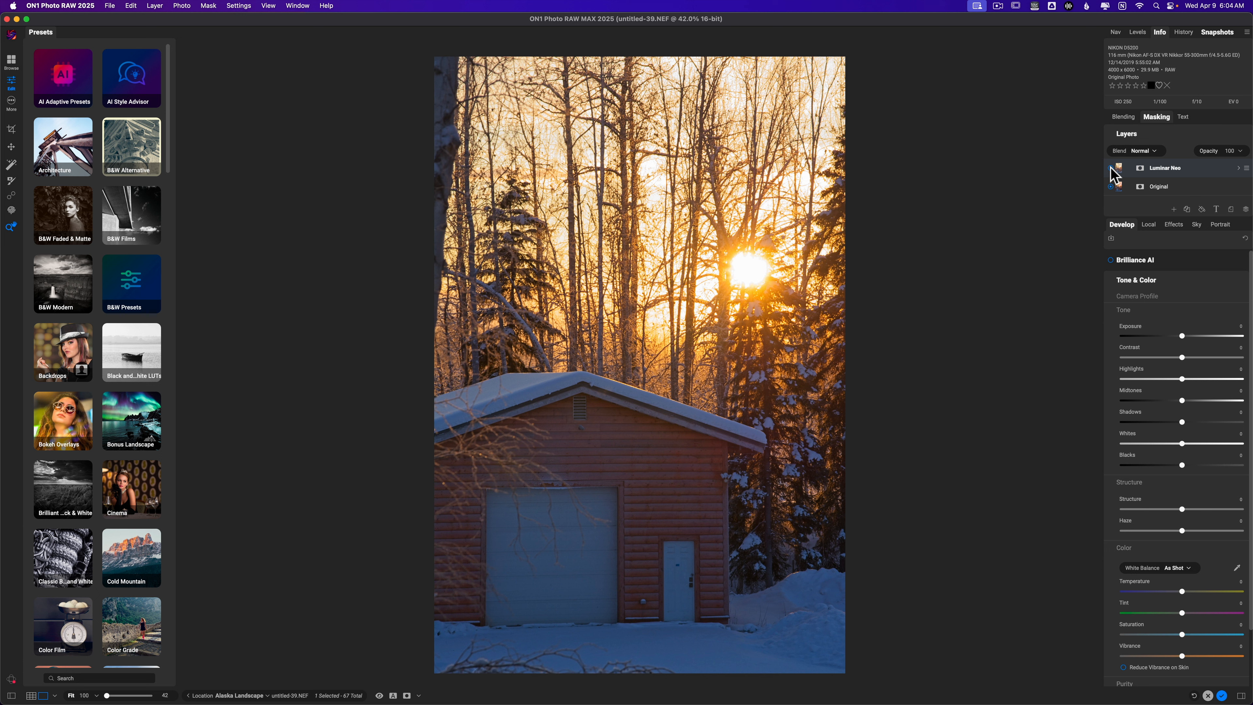
pyautogui.click(1182, 188)
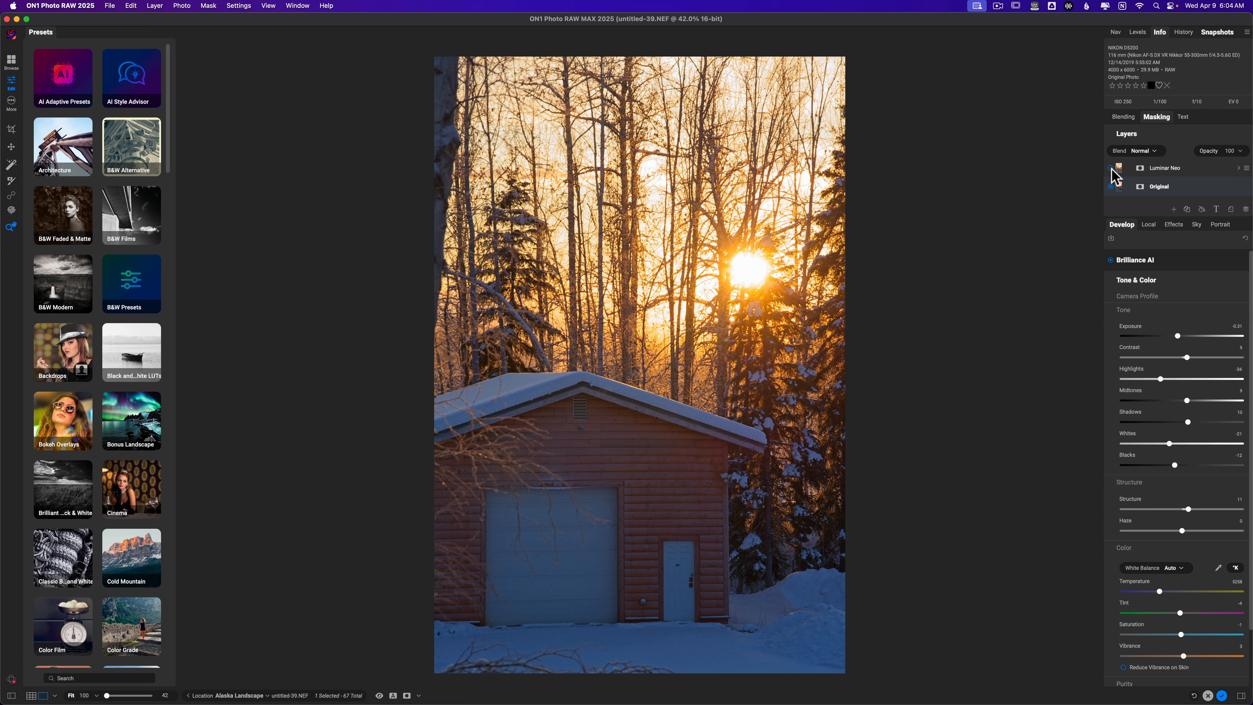
pyautogui.click(1193, 170)
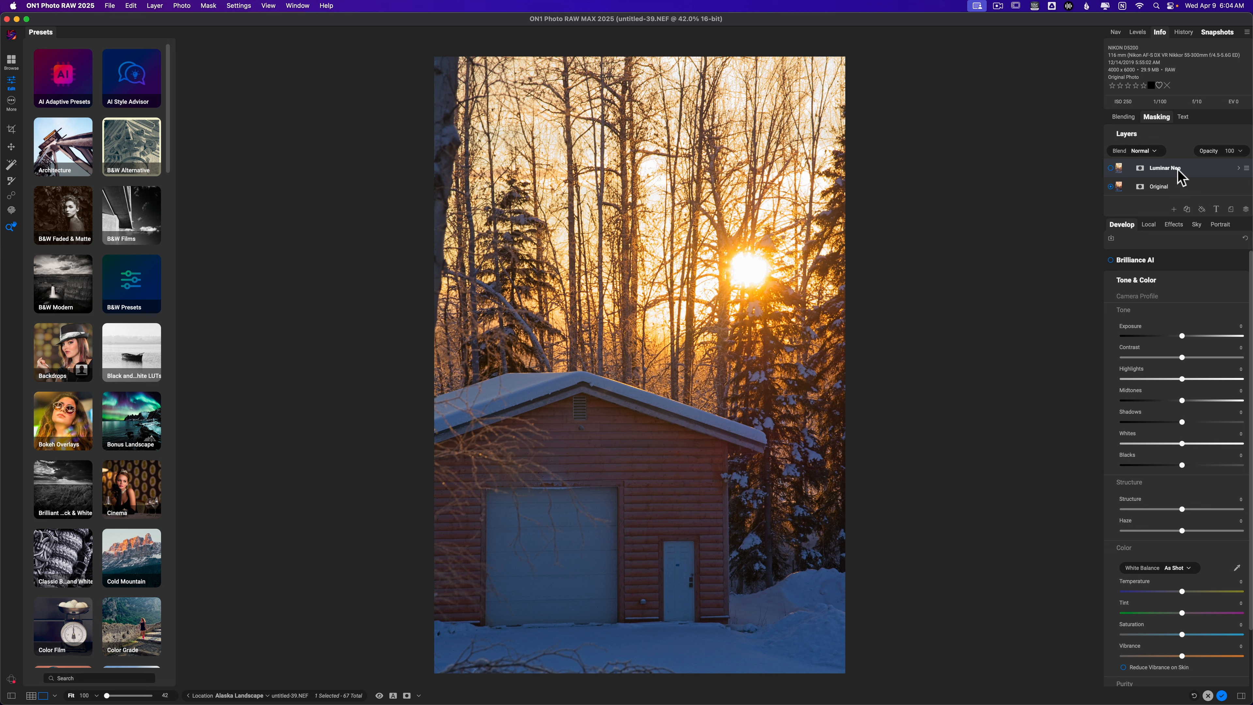
pyautogui.click(1110, 168)
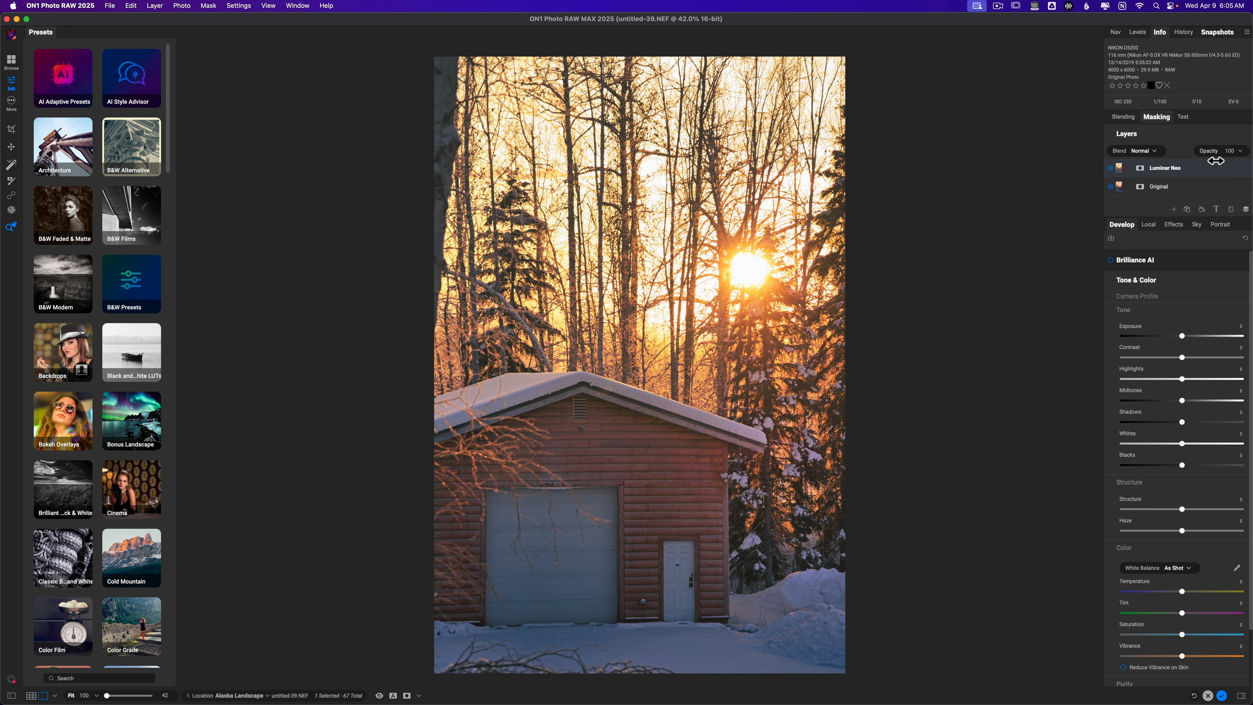
# Reduce the Luminar Neo layer's opacity to 56 and compare the photo with that layer hidden and shown.
pyautogui.moveTo(1218, 160); pyautogui.dragTo(1177, 157)
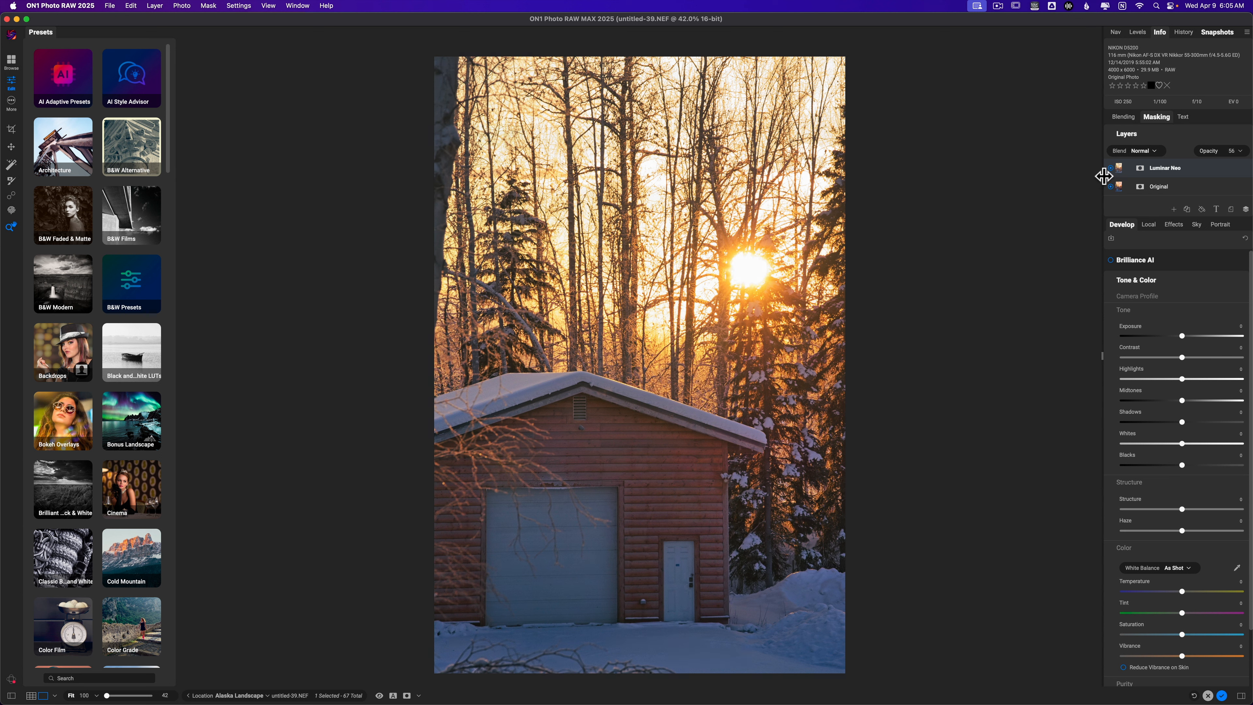
pyautogui.click(1110, 169)
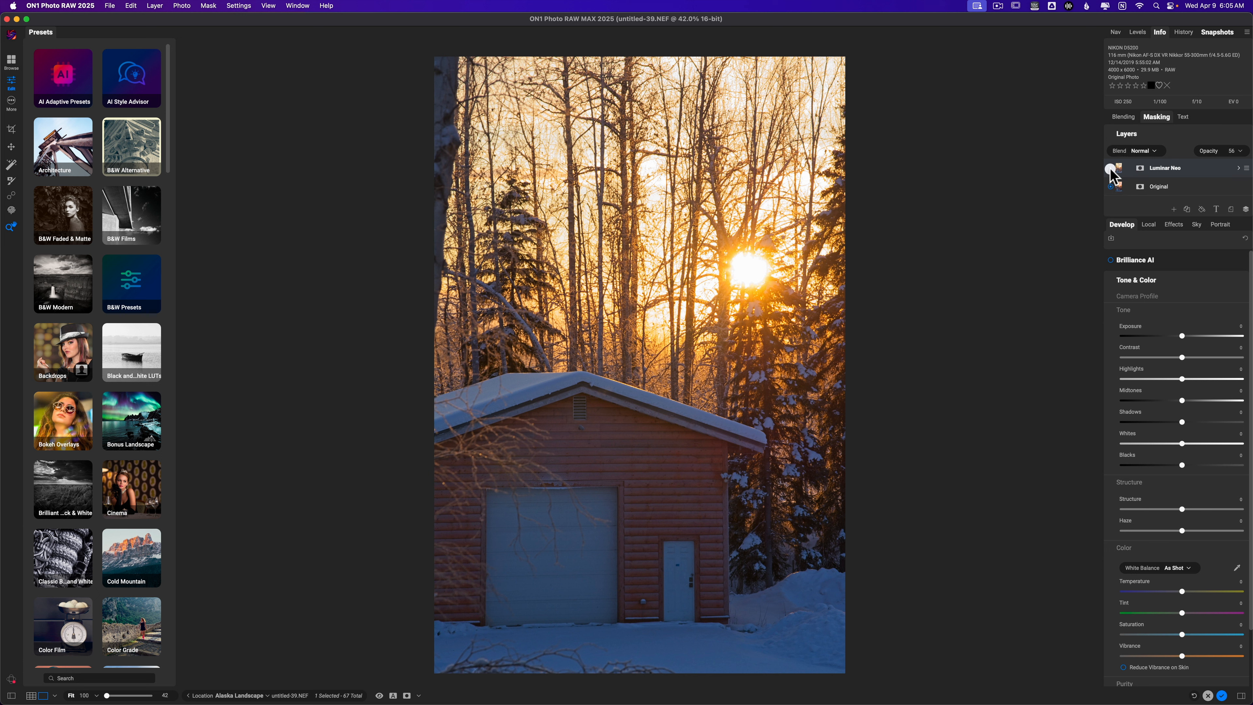
pyautogui.click(1110, 168)
pyautogui.click(1110, 168)
pyautogui.click(1110, 169)
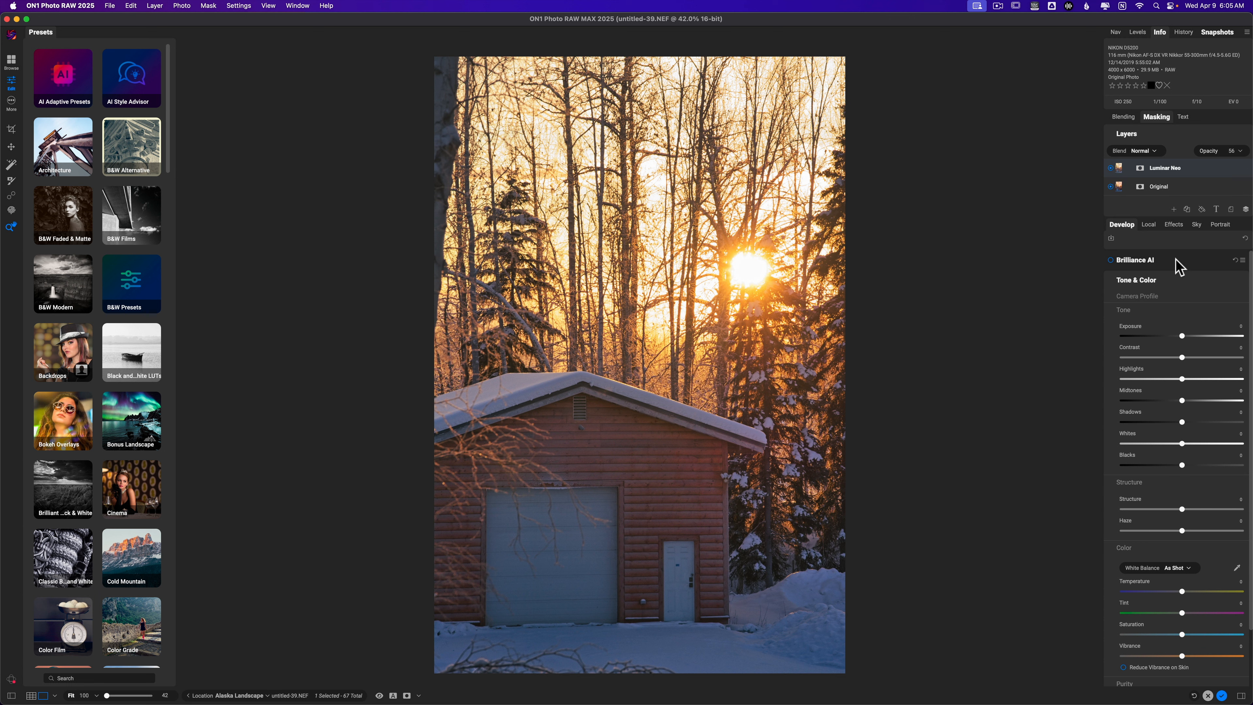
# Examine the Effects filters available for the Luminar Neo layer and close the list without adding one.
pyautogui.click(1173, 226)
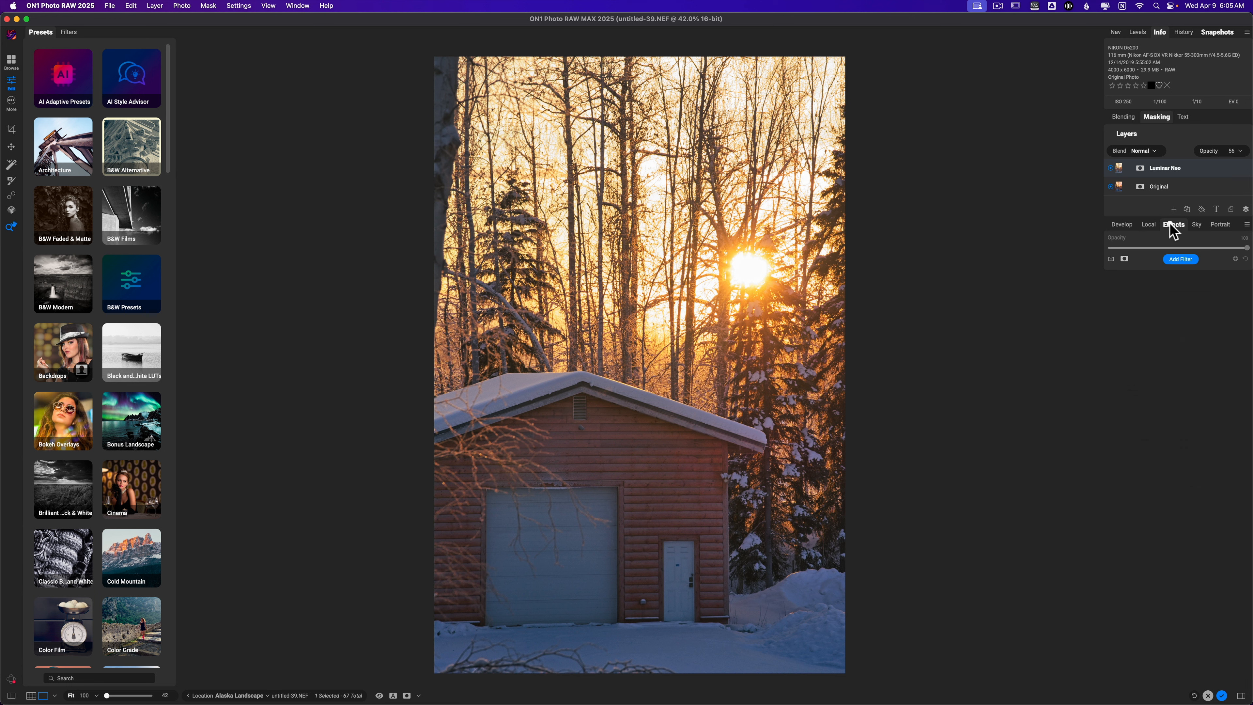
pyautogui.click(1180, 259)
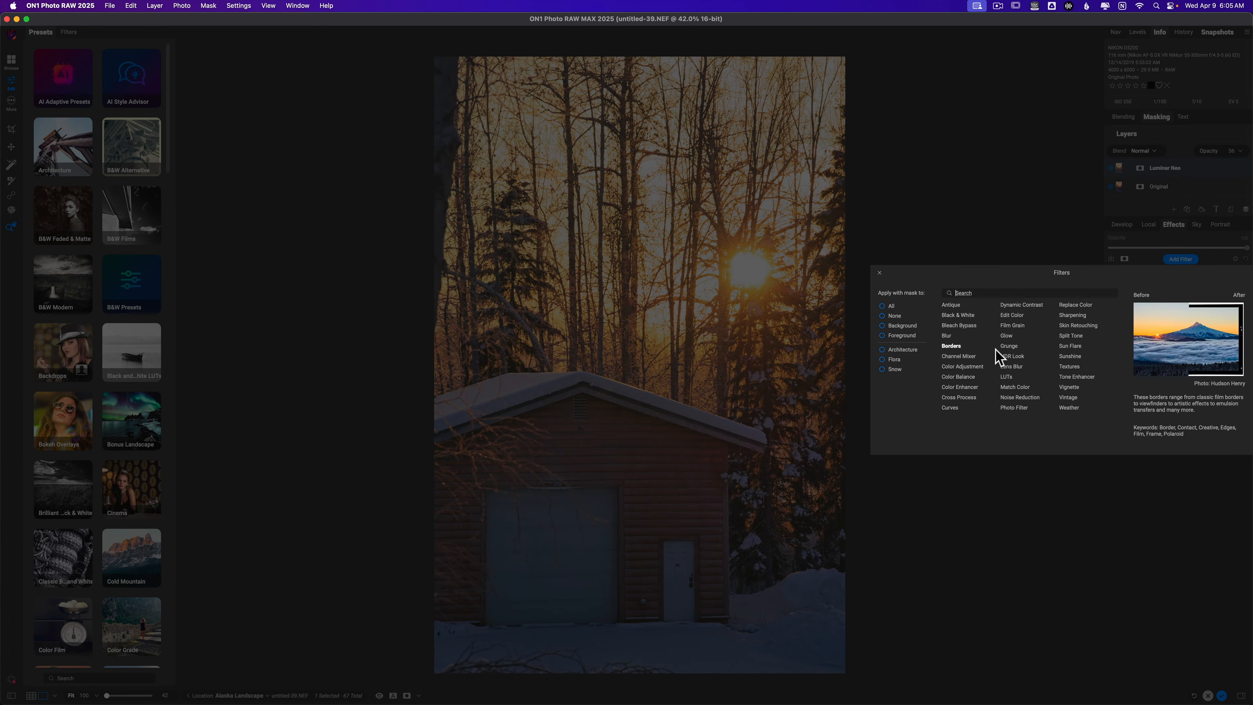
pyautogui.click(1009, 415)
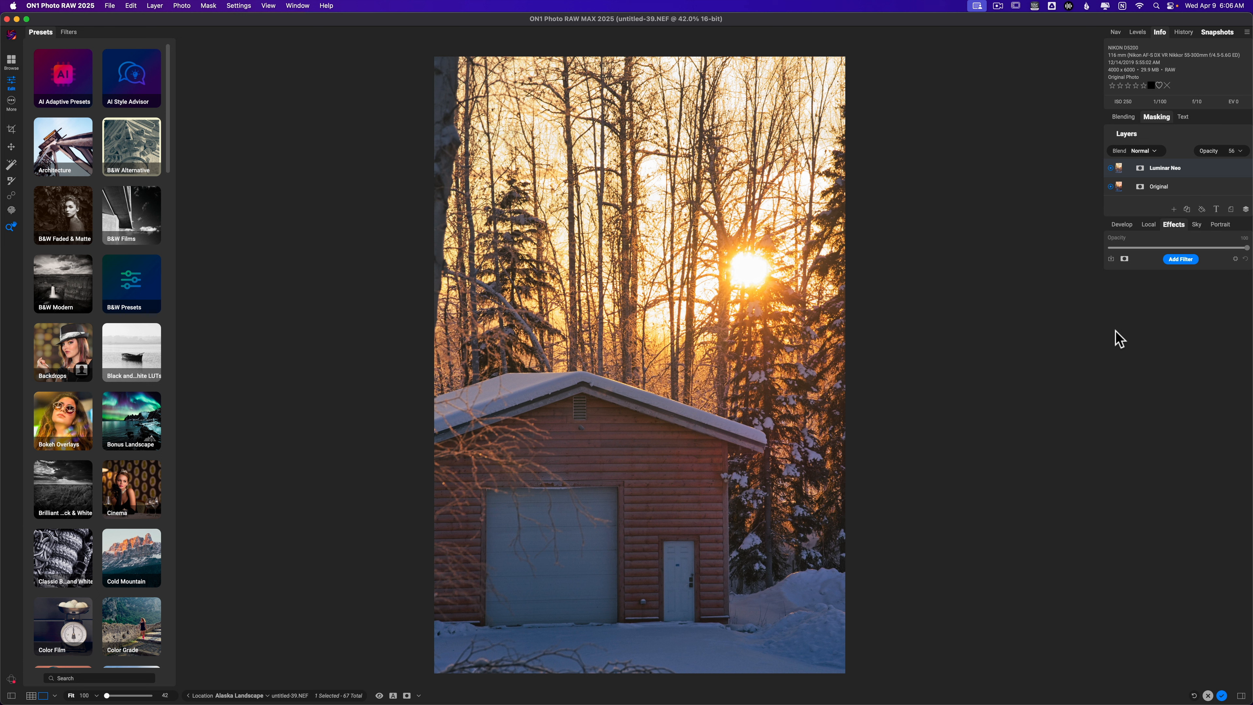